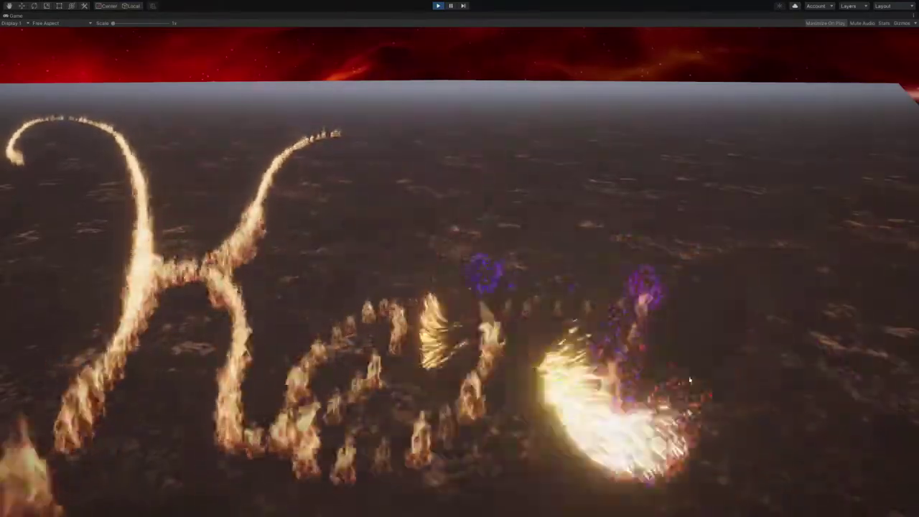
click(246, 234)
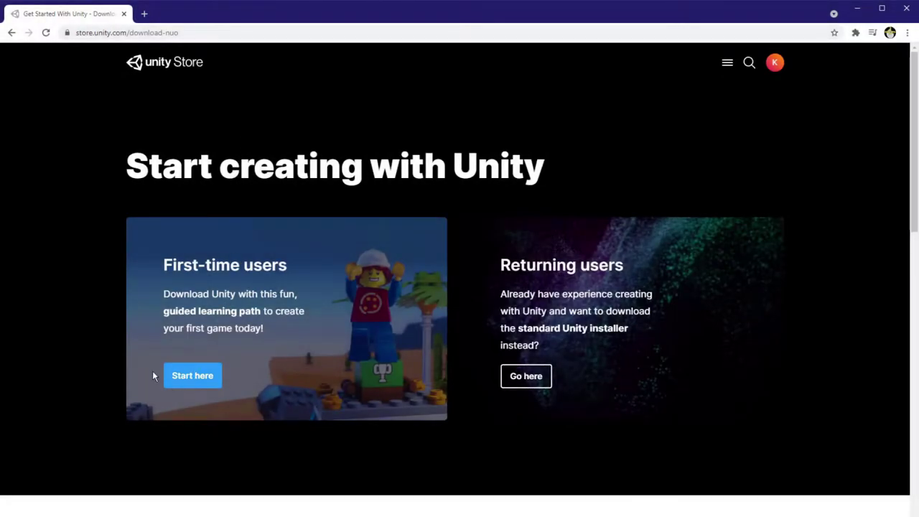
- Download Unity through the first-time users option and accept the download terms
click(192, 379)
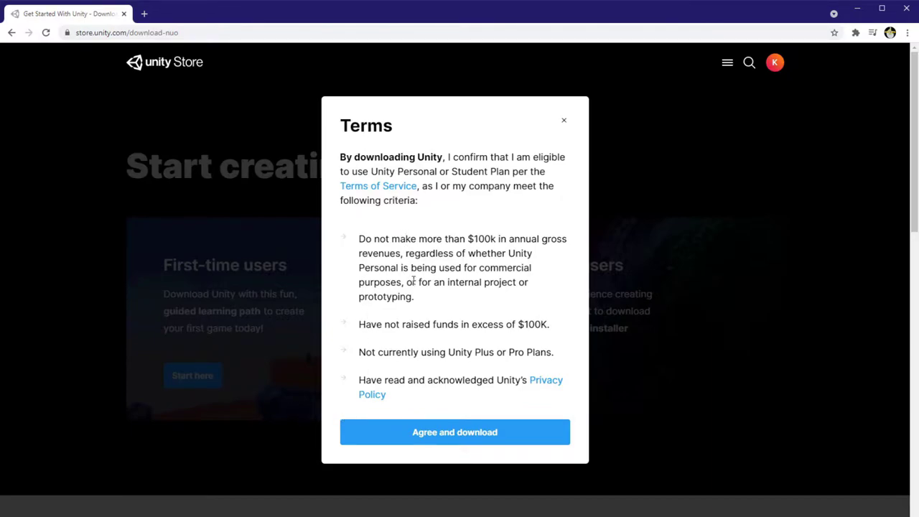
click(414, 435)
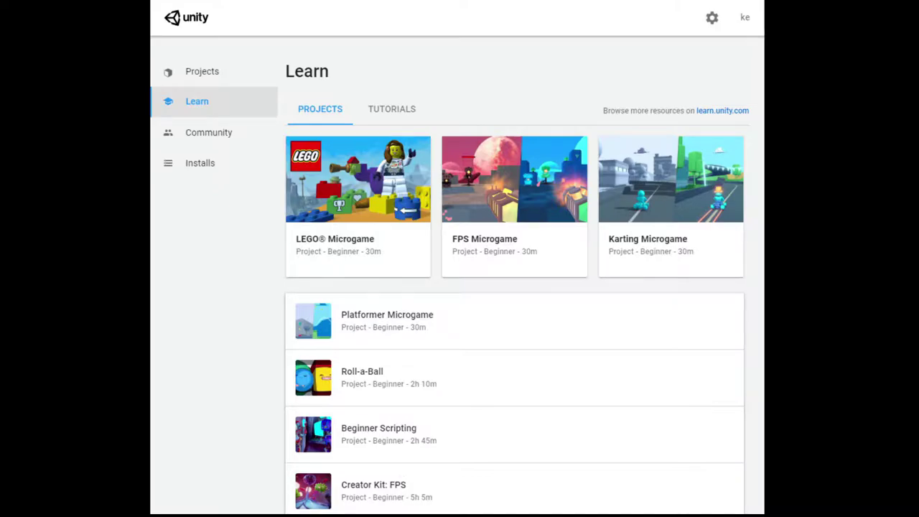
- Go to the installed editor versions in Unity Hub and choose Unity 2020.3.7f1 (LTS) as a version to add
click(240, 163)
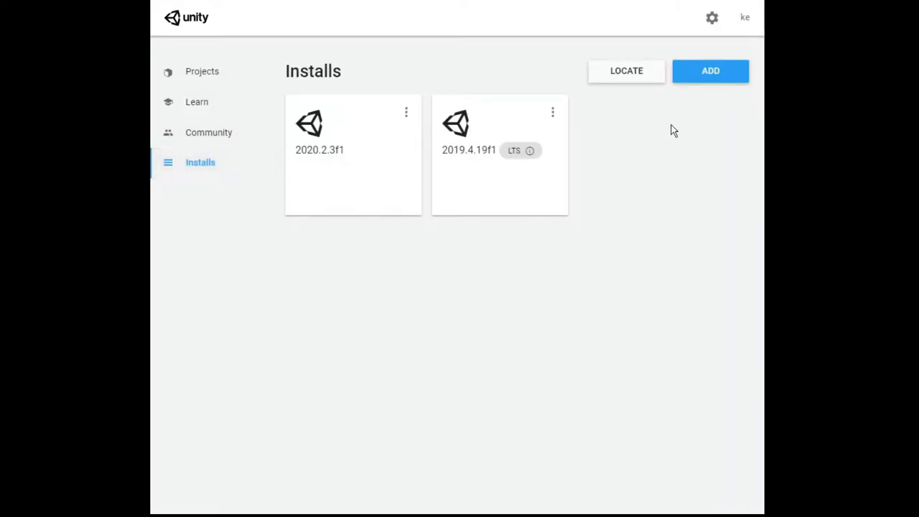
click(691, 70)
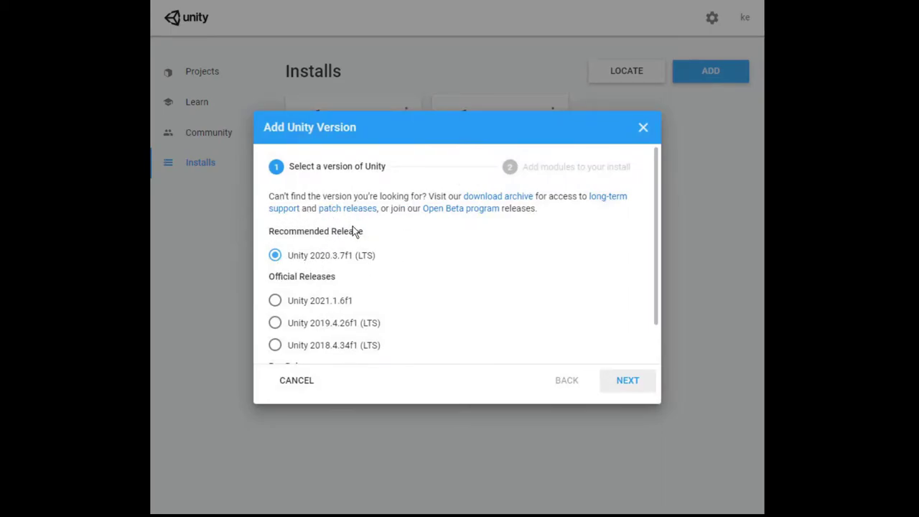
click(622, 385)
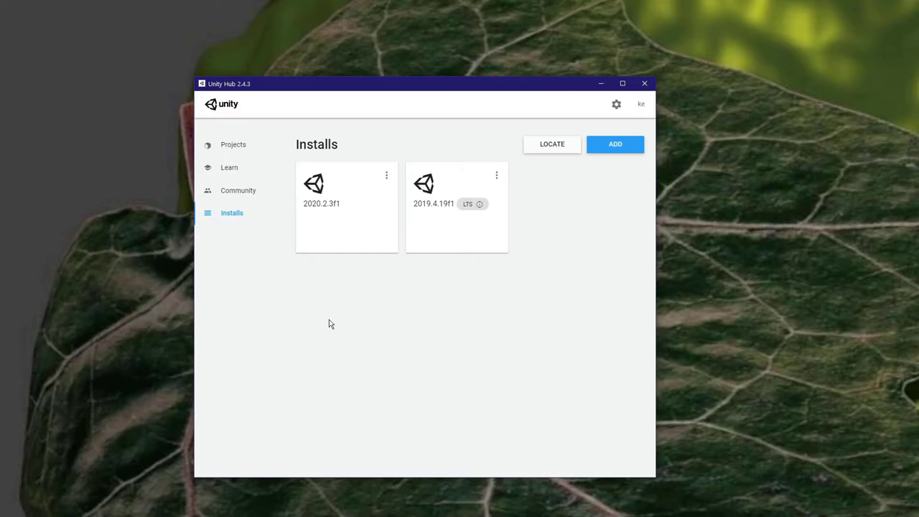
- Create a new project from the Universal Render Pipeline template, named "Name Your Project Yo"
click(237, 147)
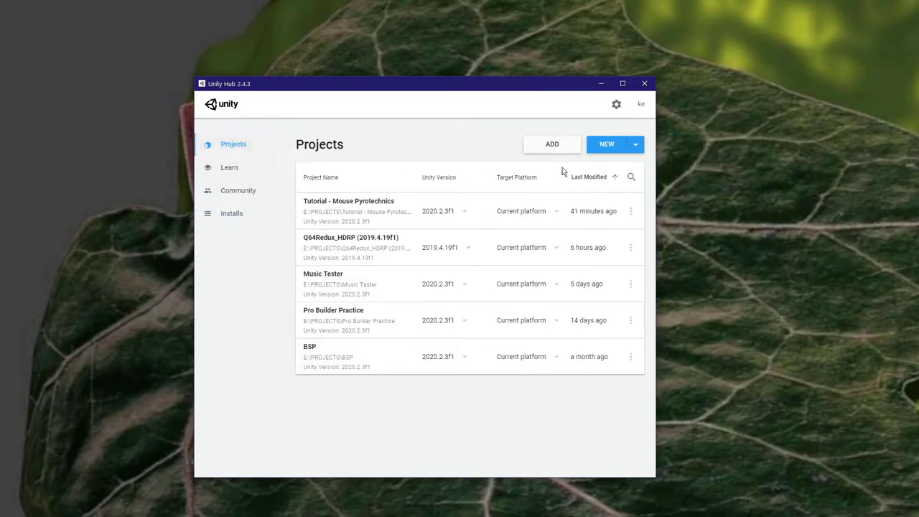
click(606, 149)
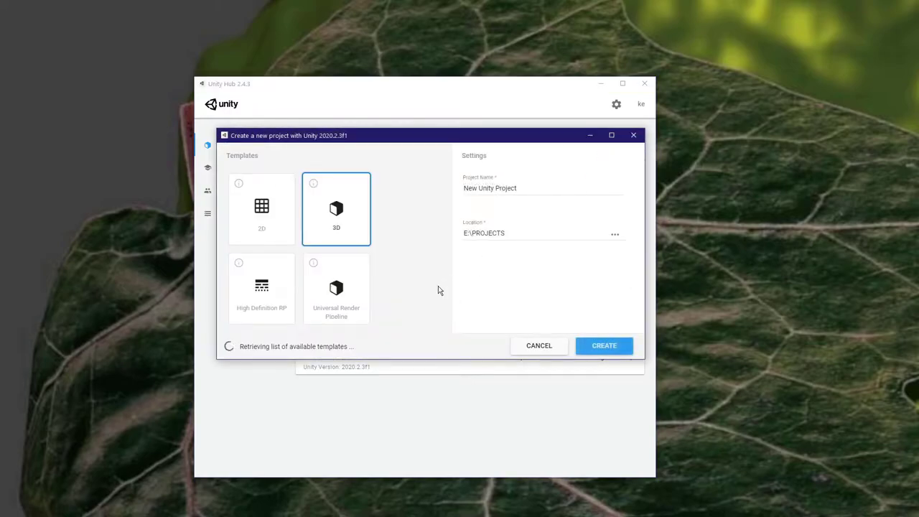
click(335, 296)
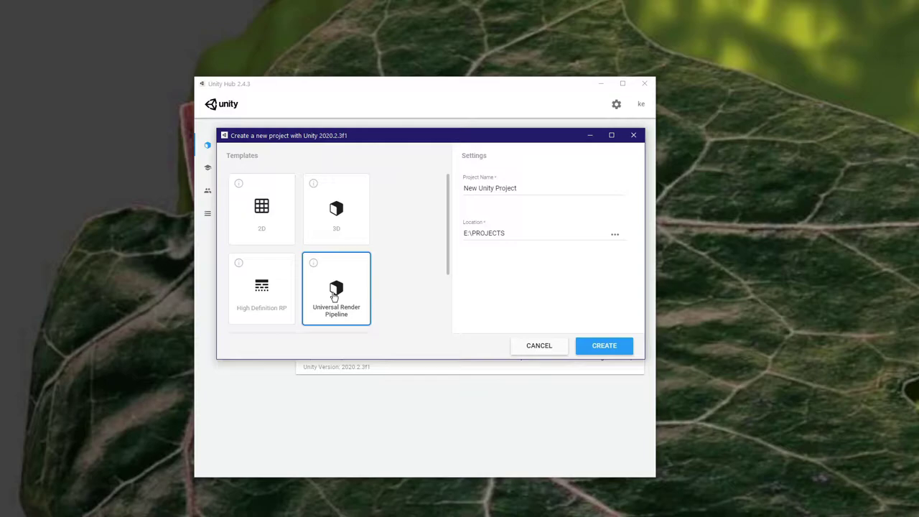
triple_click(521, 189)
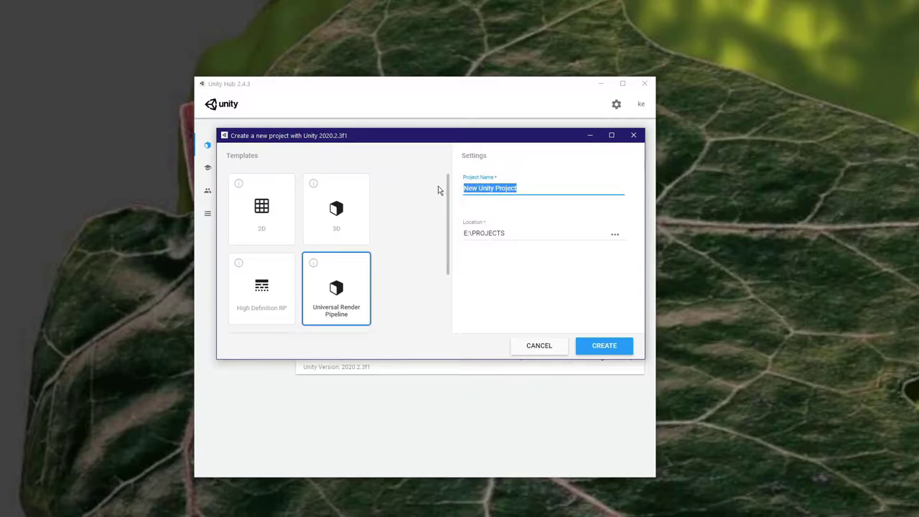
text(Nsmr Your)
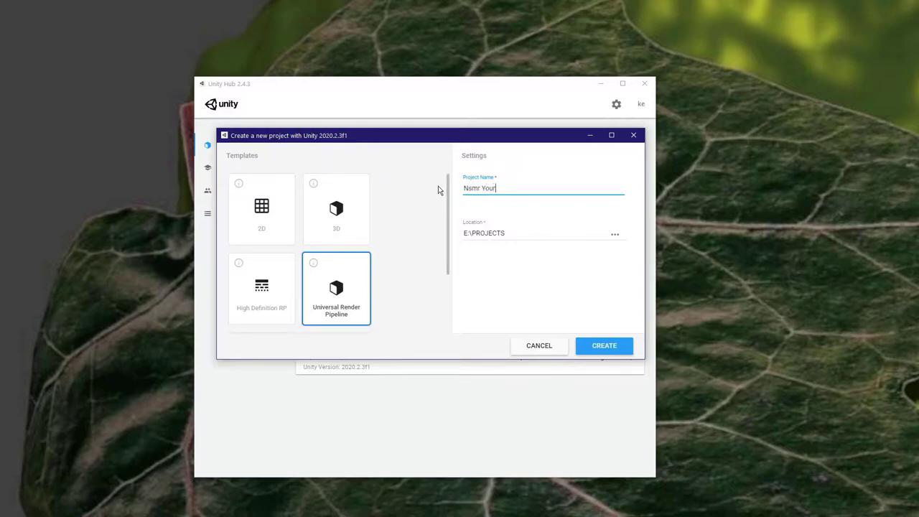
key(ctrl+a)
text(Name Your Project Yo)
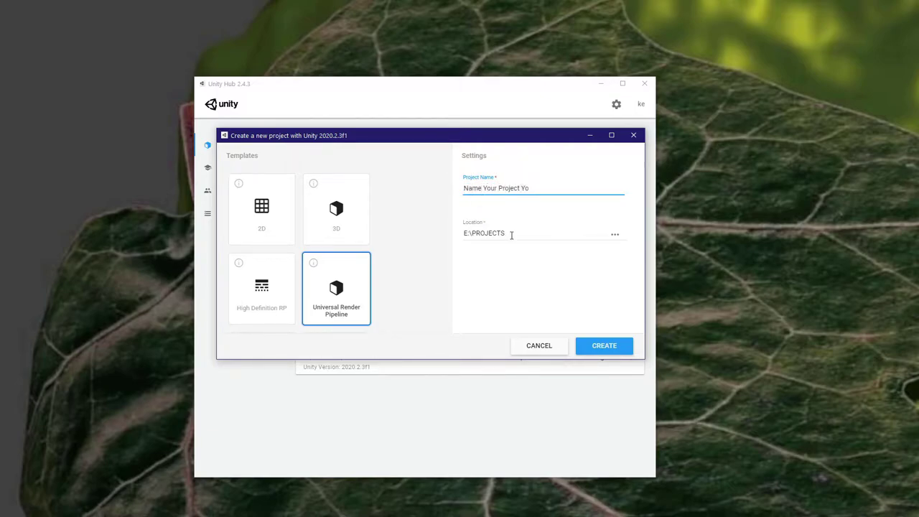
click(605, 346)
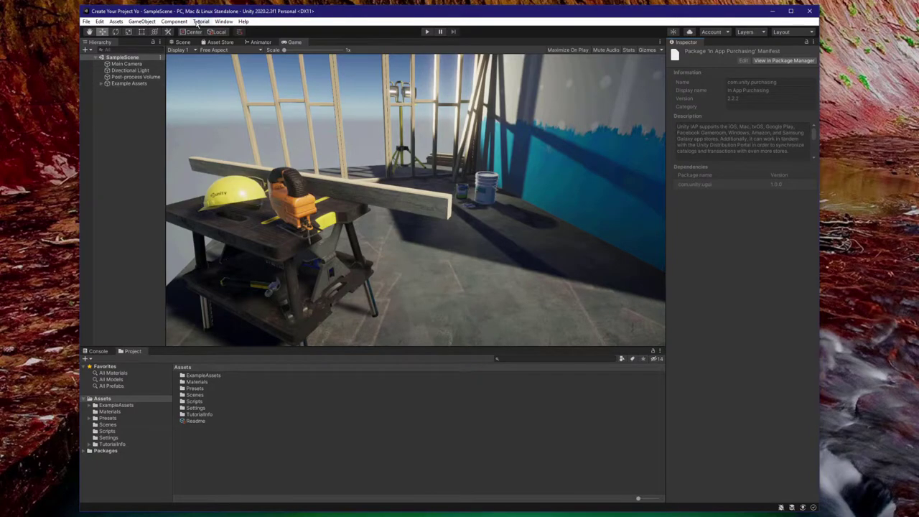
- Open the Package Manager and show the packages from the Unity Registry
click(223, 21)
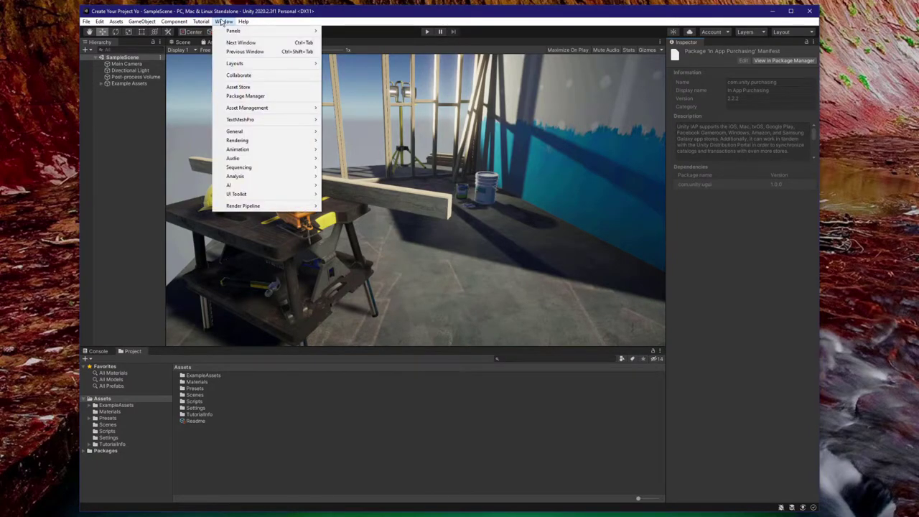
click(257, 95)
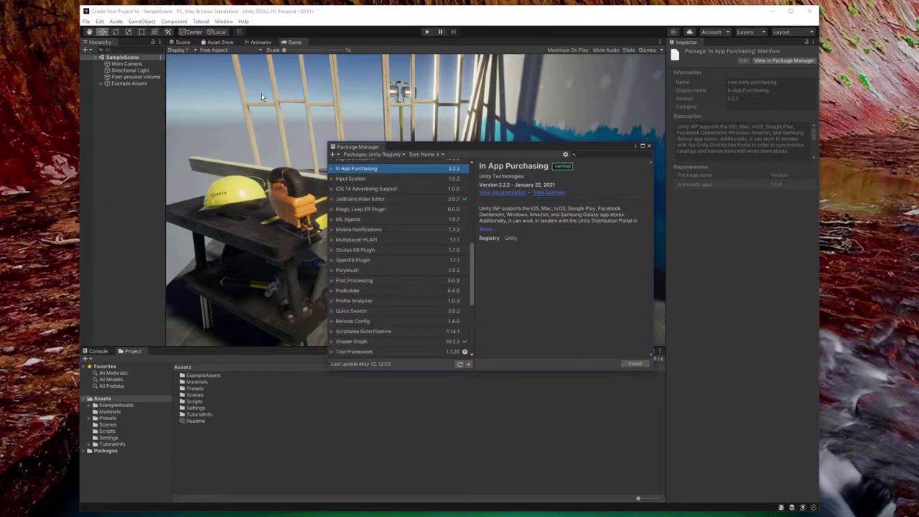
drag(429, 149, 394, 79)
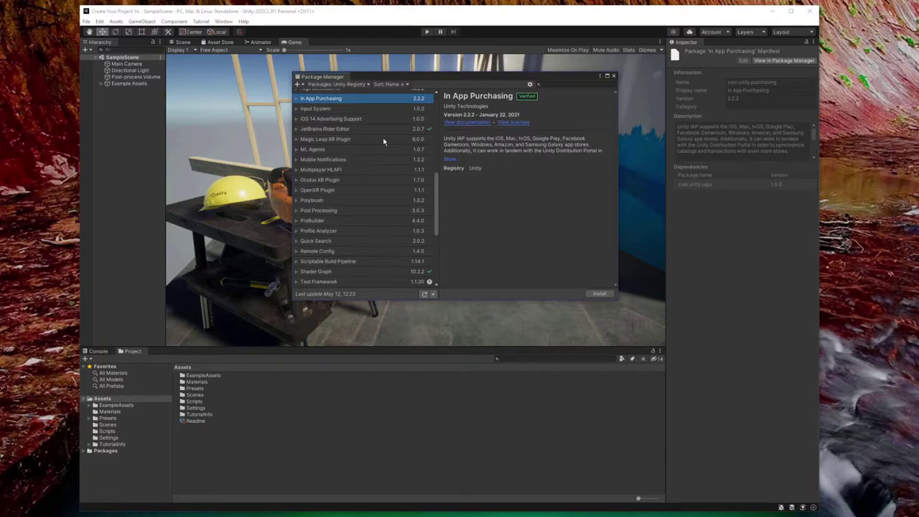
click(343, 84)
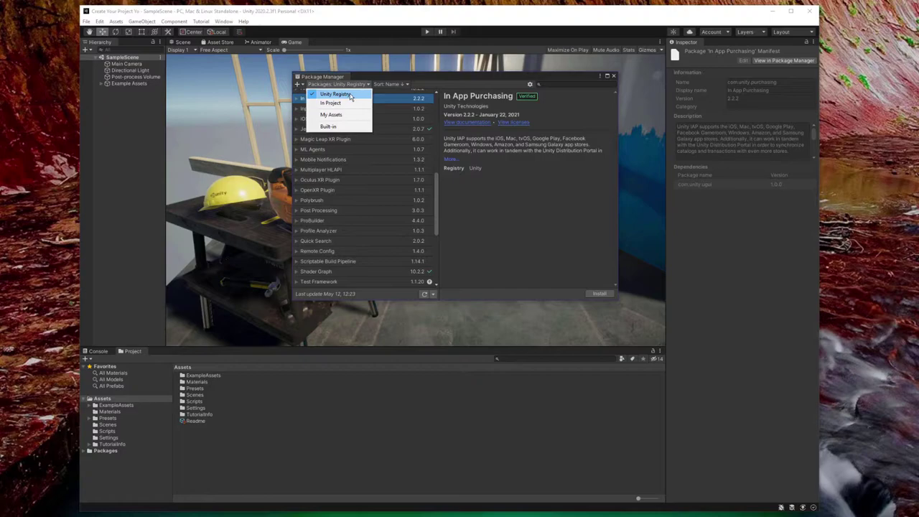
click(350, 96)
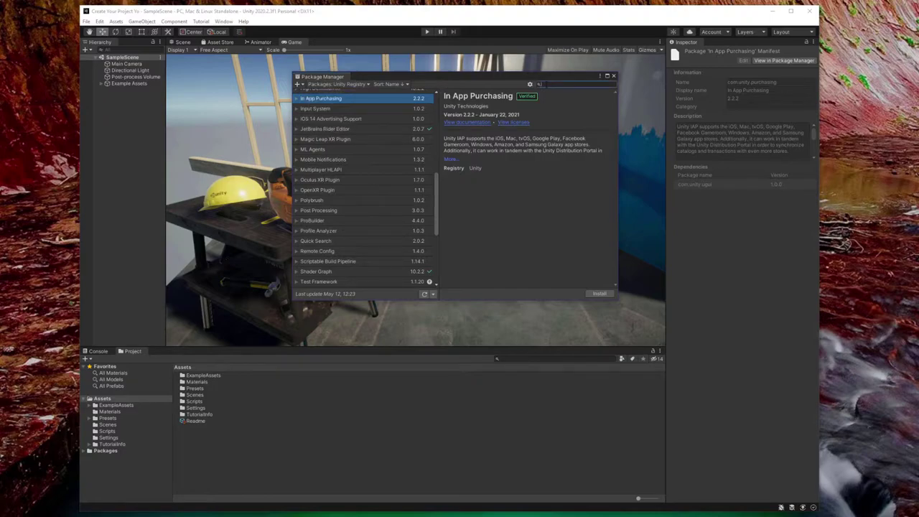
- Search the registry for "visual effect" and install the Visual Effect Graph package
text(visual effect)
click(389, 94)
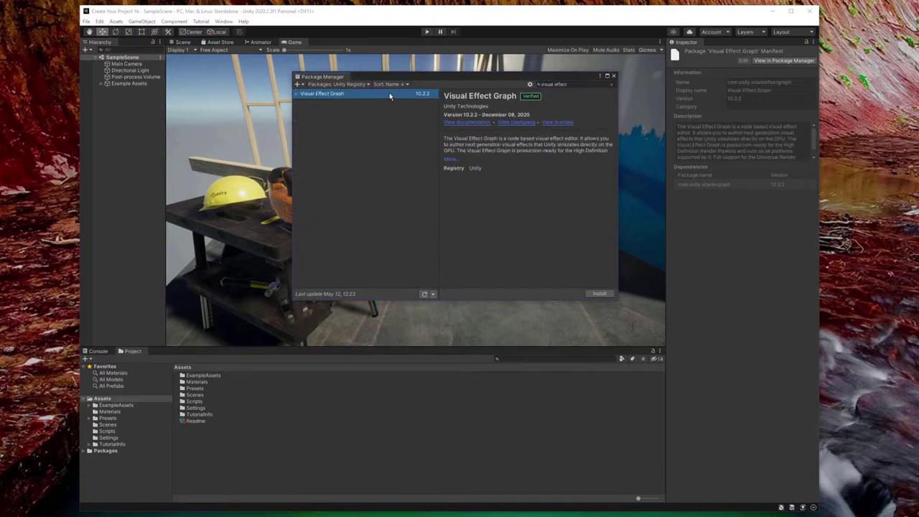
click(600, 294)
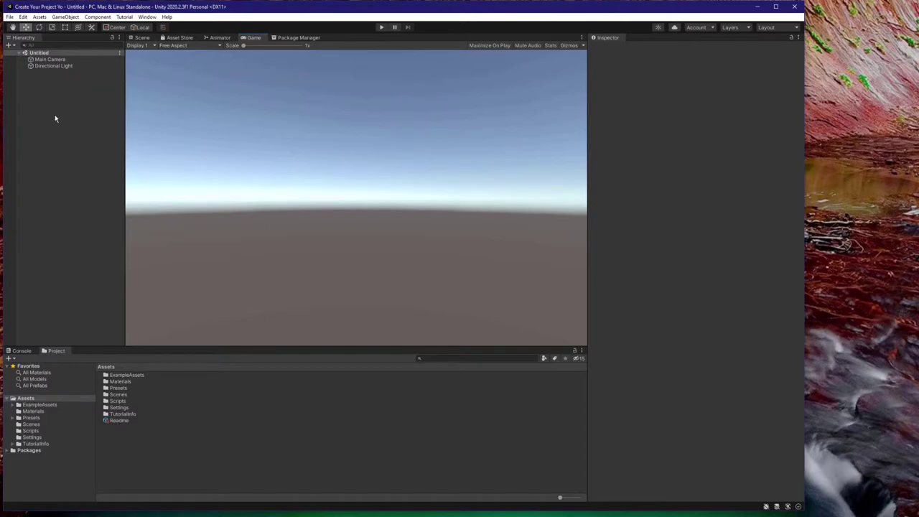
- Review the Main Camera and Directional Light properties, the Console and the project's asset folders
click(51, 59)
click(52, 66)
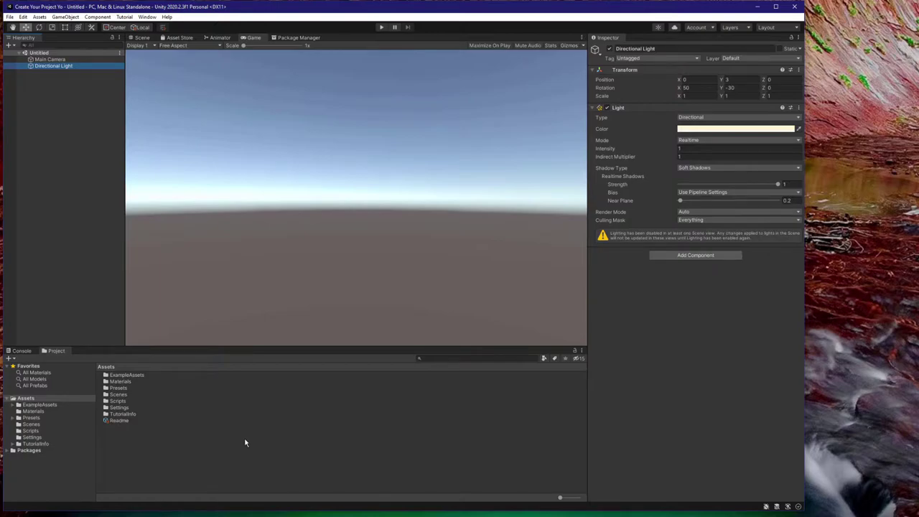
click(20, 351)
click(58, 352)
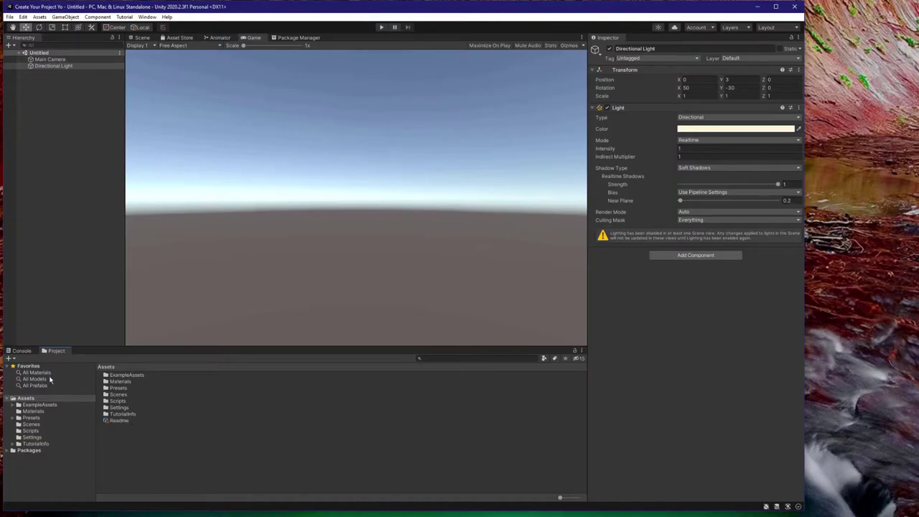
click(21, 351)
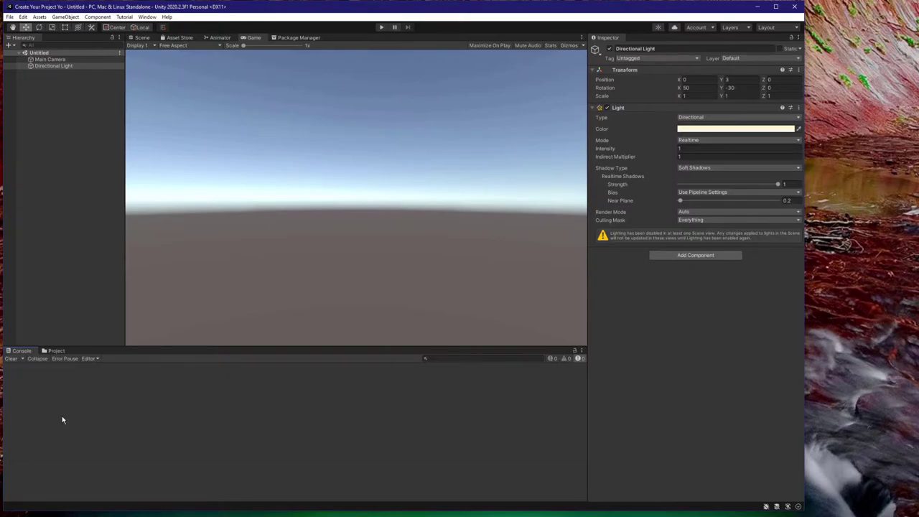
click(57, 351)
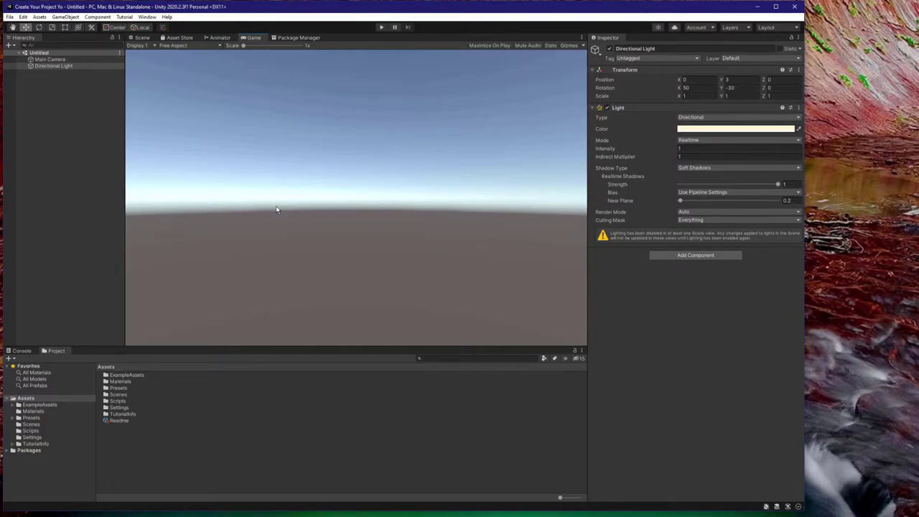
- Tilt the Main Camera downward by setting its X rotation to 6.71
click(71, 59)
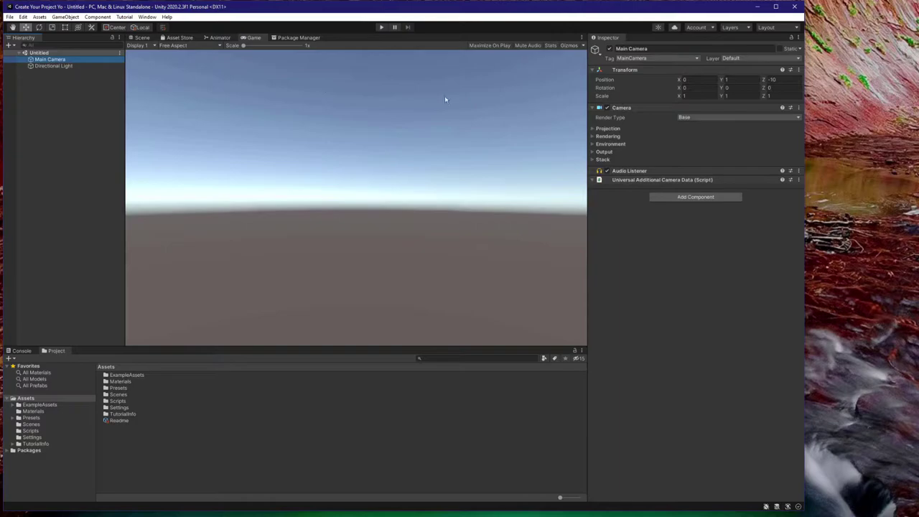
click(677, 88)
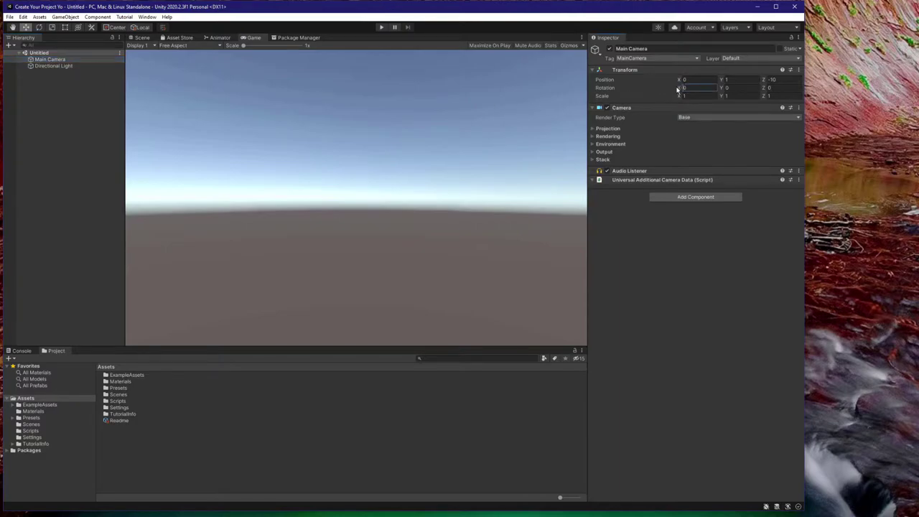
drag(677, 90, 755, 106)
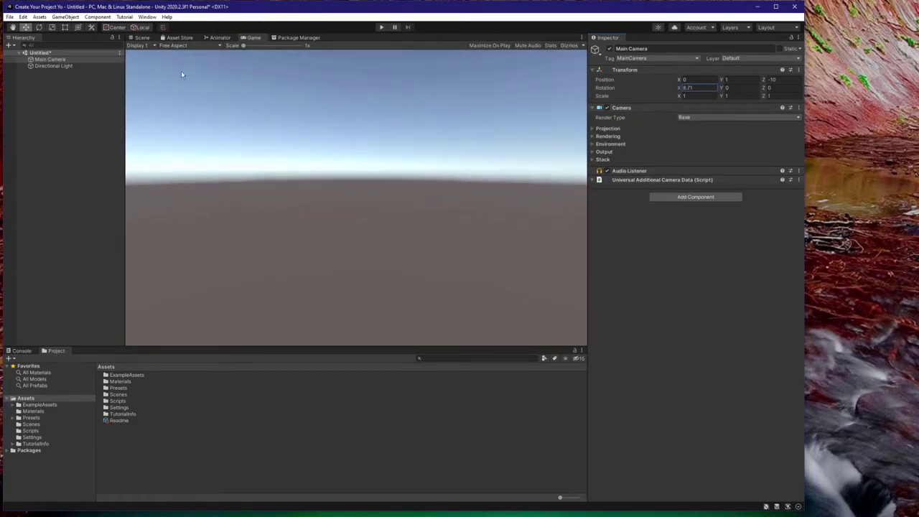
- Switch to the Scene view and look around the empty scene by rotating and panning the view
click(141, 38)
right_drag(213, 98, 230, 107)
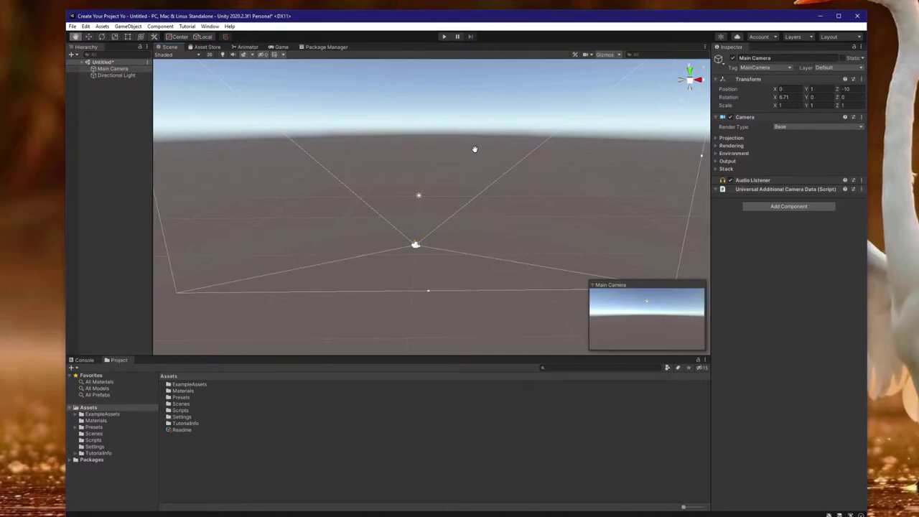
mouse_move(474, 148)
right_down()
mouse_move(431, 157)
mouse_move(463, 116)
mouse_move(478, 158)
right_up()
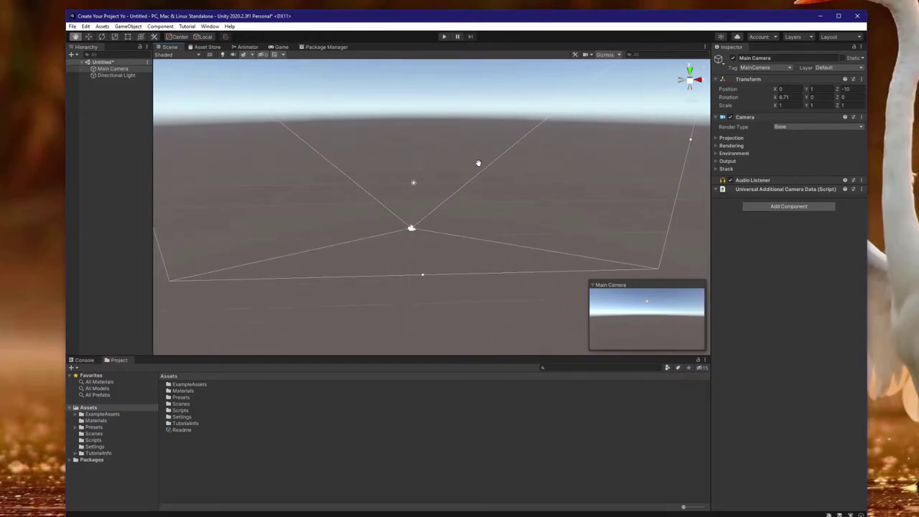
middle_drag(478, 163, 463, 194)
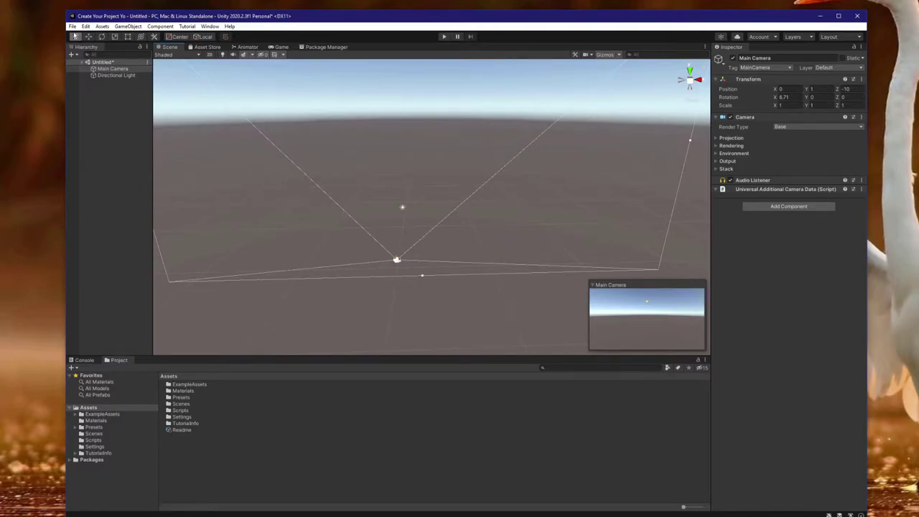
middle_drag(430, 188, 468, 192)
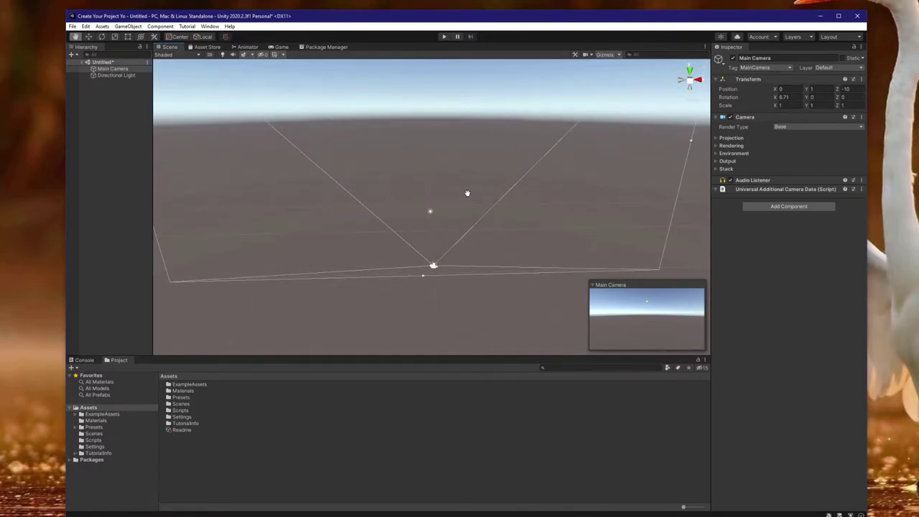
- Frame the Main Camera in the Scene view and check the properties of the Directional Light and the camera
click(115, 69)
key(f)
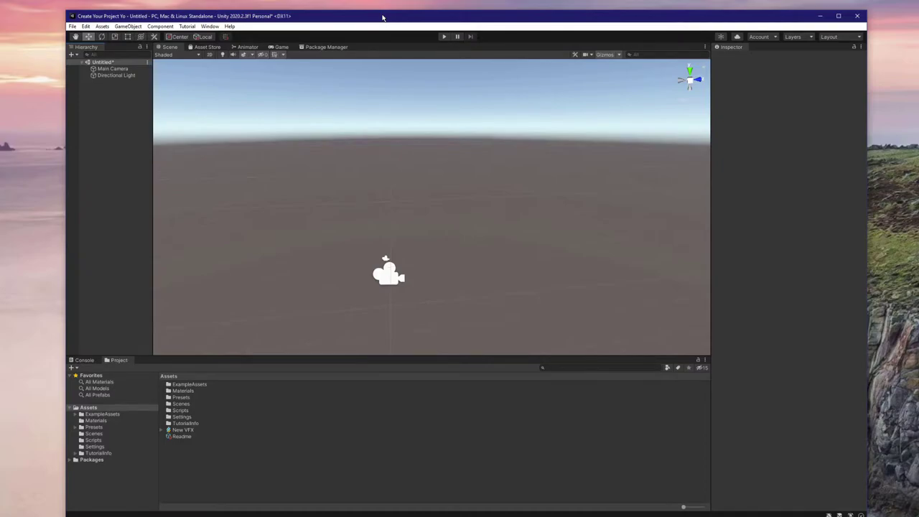
click(115, 75)
key(Up)
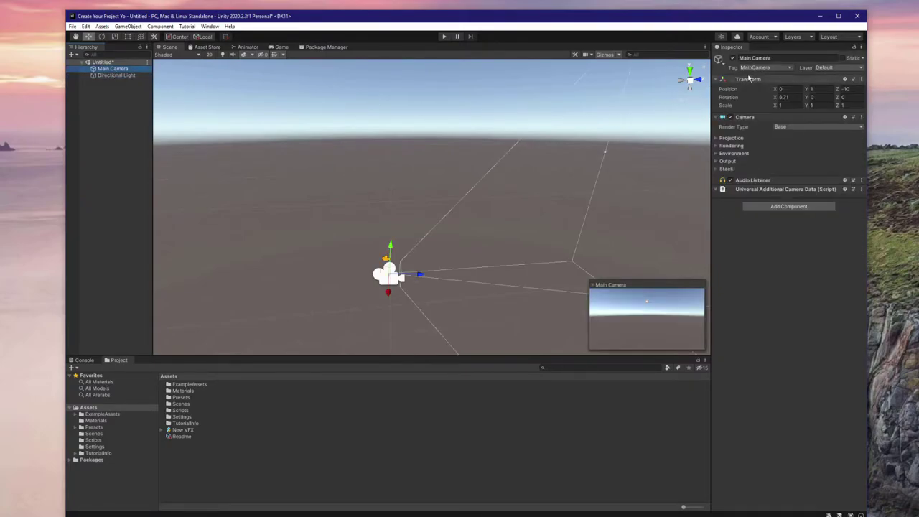
- Add a 3D cube to the scene, keeping its default name, and select it
right_click(119, 161)
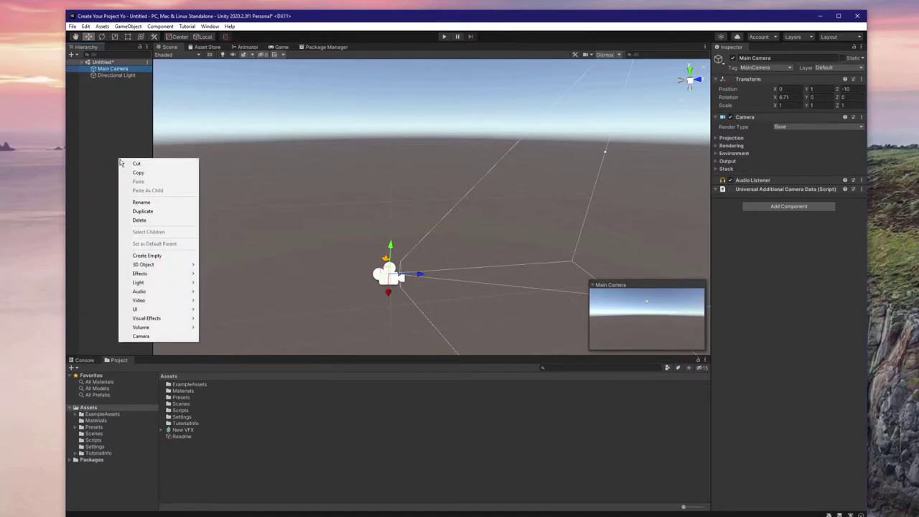
mouse_move(153, 265)
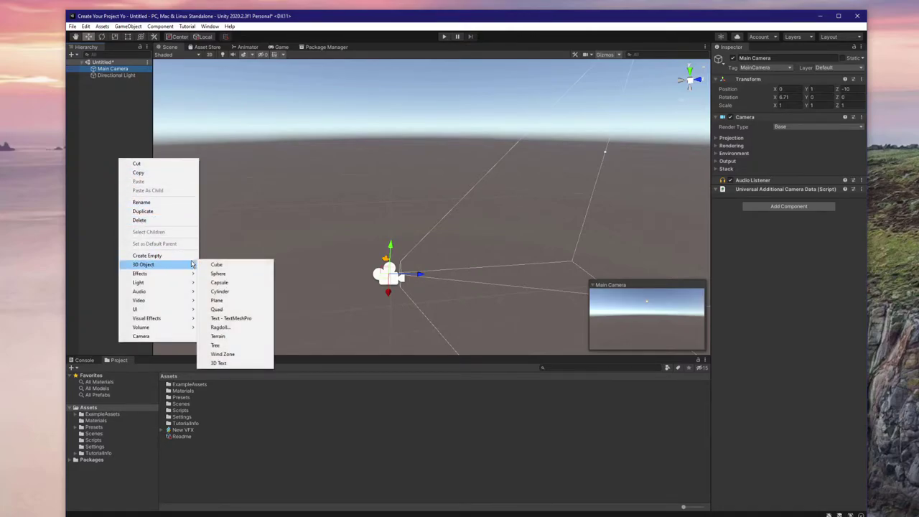
click(216, 264)
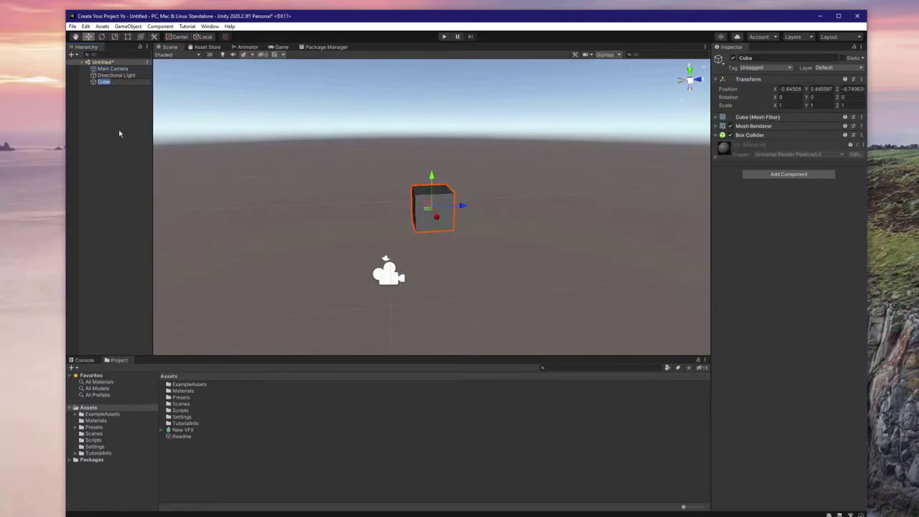
key(Return)
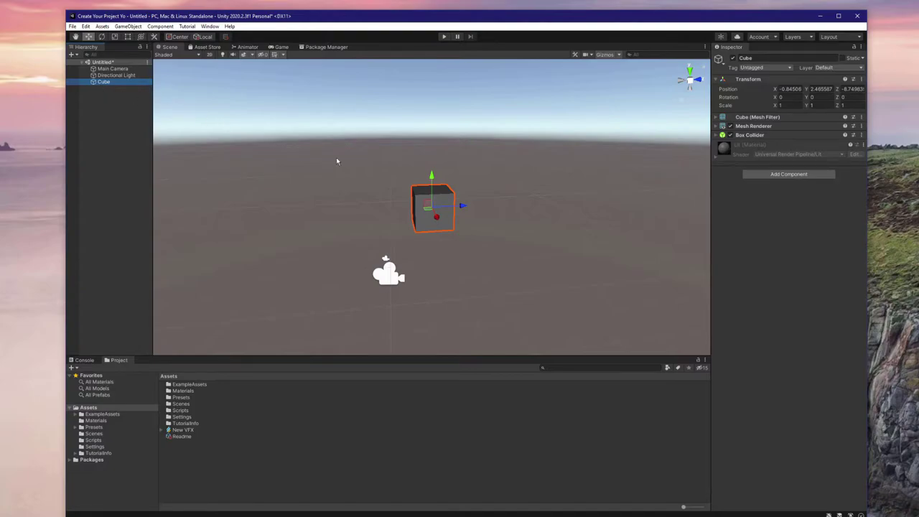
click(108, 83)
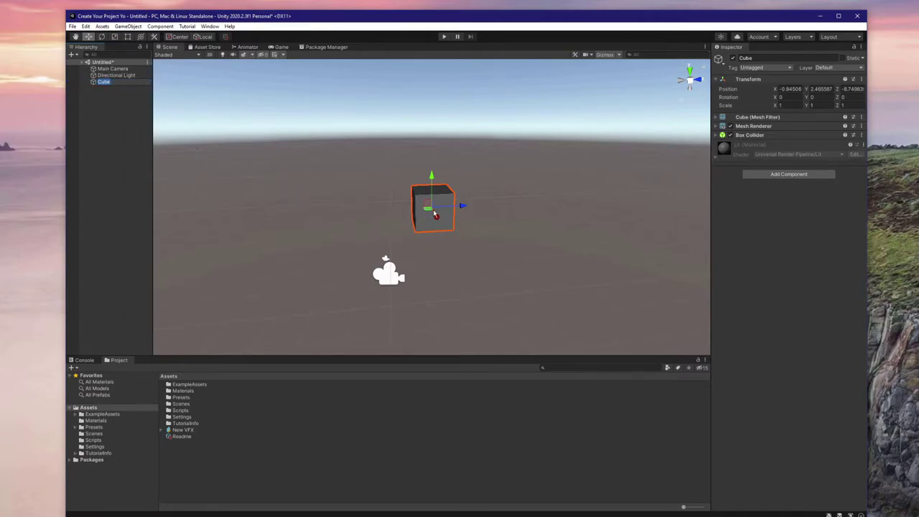
- Move the cube with the Move tool to about X -0.85, Y 2.51, Z -9.44
right_drag(423, 225, 575, 213)
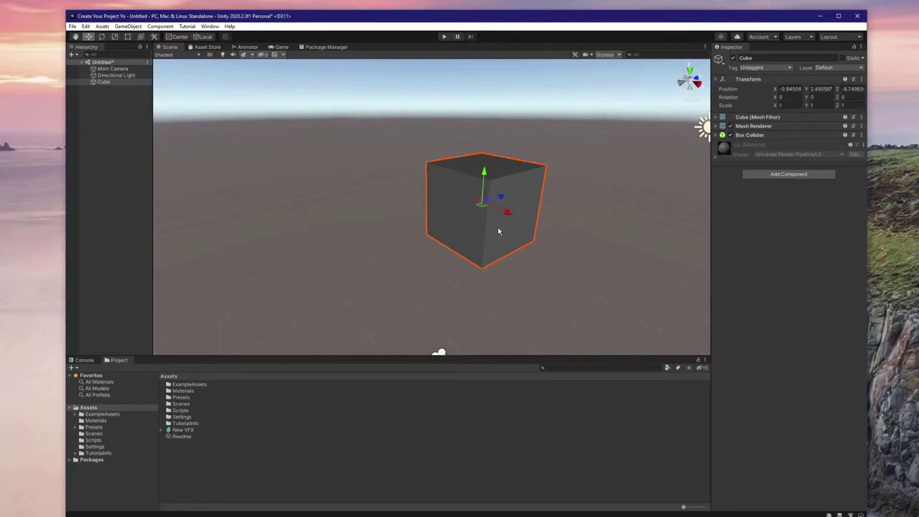
alt+drag(438, 351, 89, 41)
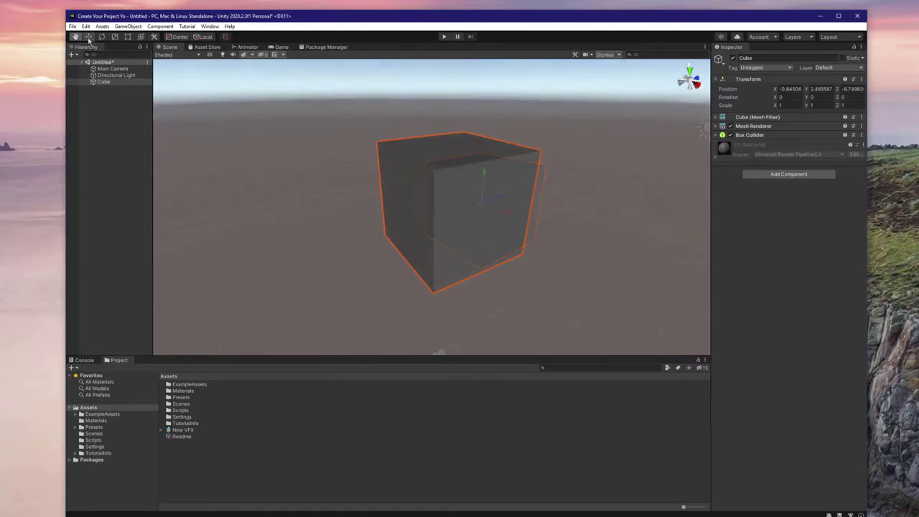
click(88, 37)
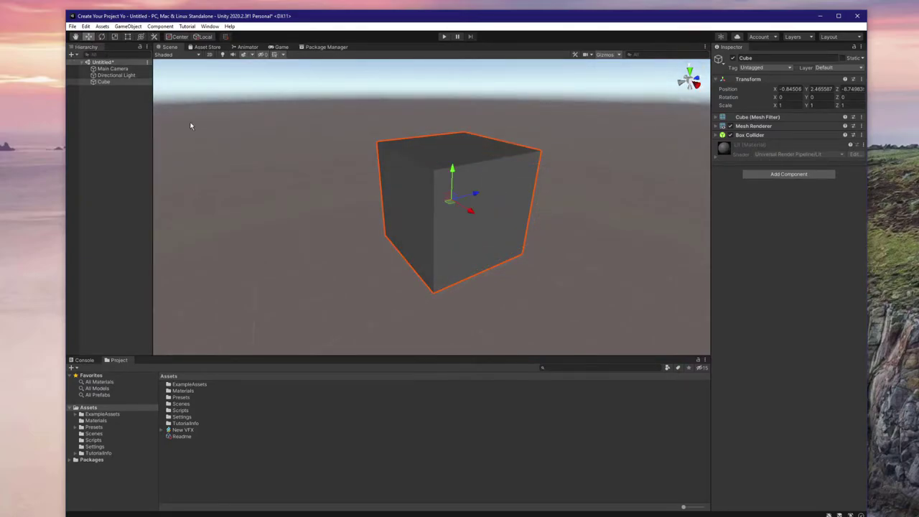
drag(480, 200, 378, 182)
drag(391, 226, 399, 233)
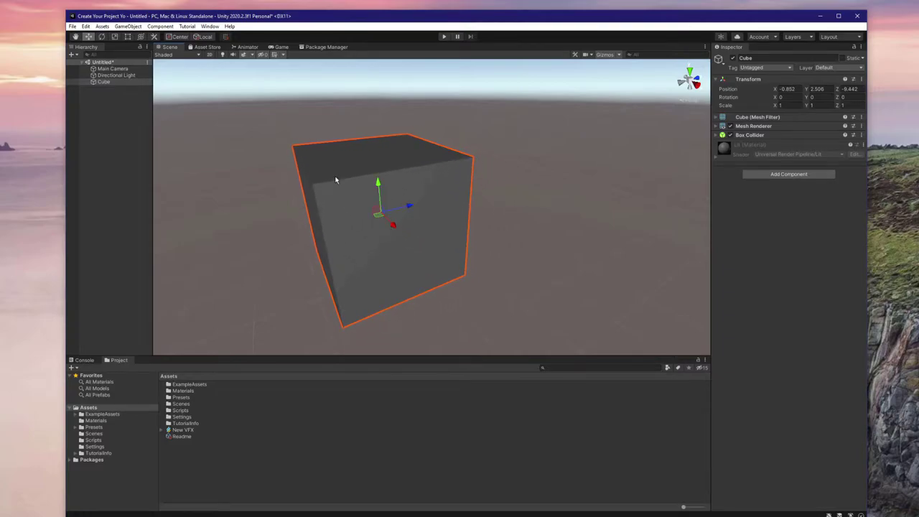
- Try rotating the cube freely around several axes with the Rotate tool
click(101, 38)
drag(352, 206, 395, 183)
drag(406, 198, 380, 240)
drag(359, 208, 340, 200)
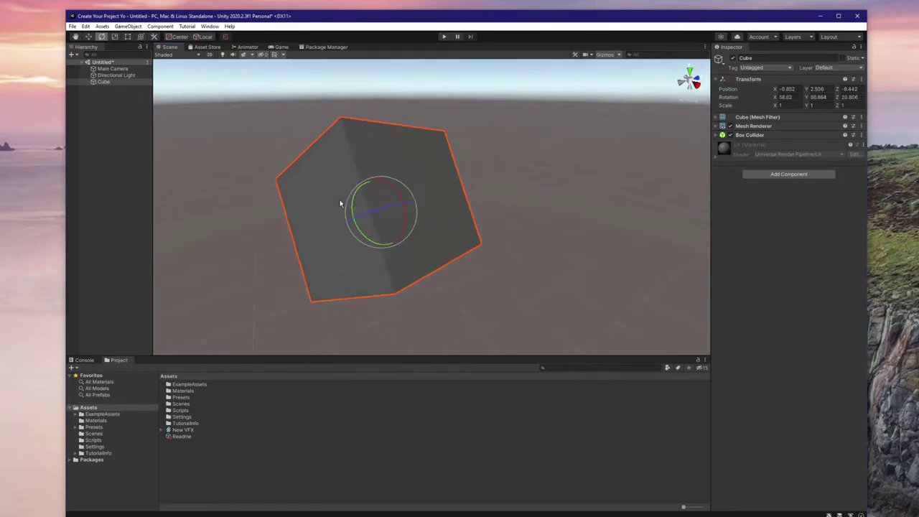
- Try enlarging the cube with the Scale tool, both uniformly and along individual axes
click(114, 37)
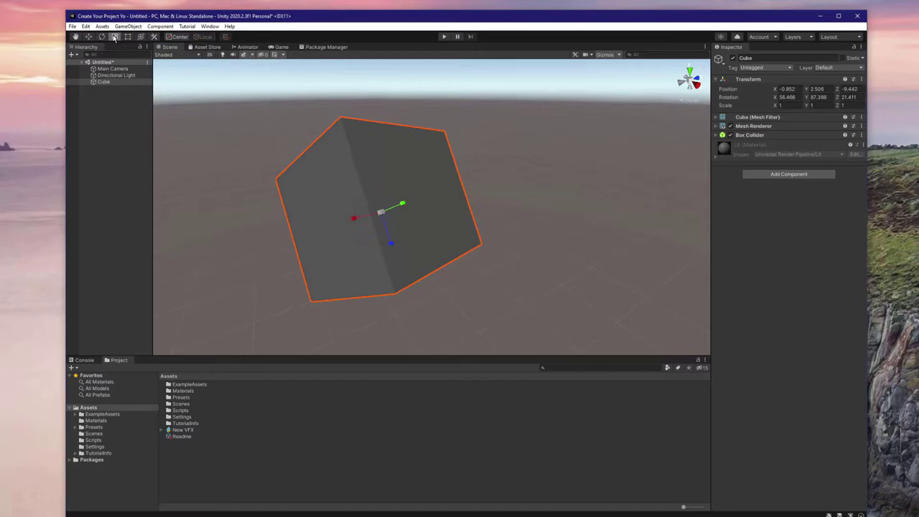
drag(378, 212, 410, 205)
drag(355, 218, 305, 227)
drag(386, 242, 420, 237)
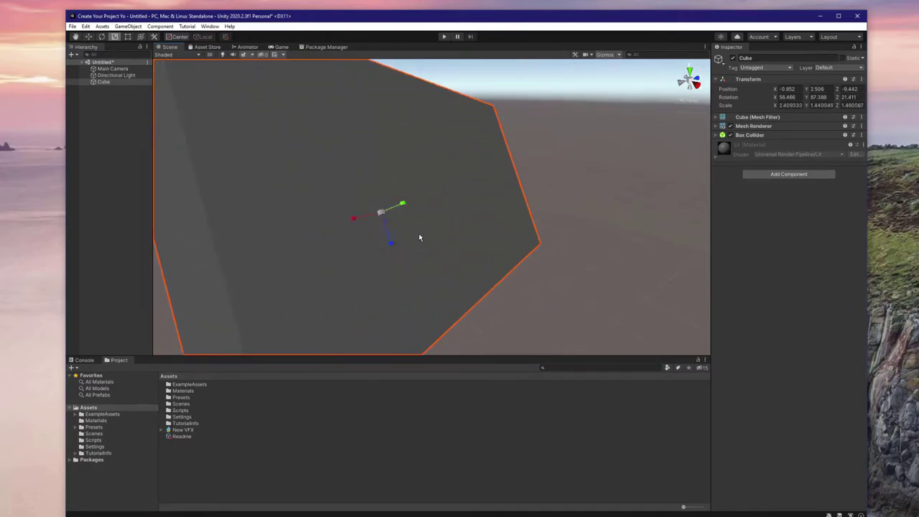
- Undo the cube's scaling and rotation changes
key(ctrl+z)
key(ctrl+z)
key(ctrl+z)
key(ctrl+z)
key(ctrl+z)
key(ctrl+z)
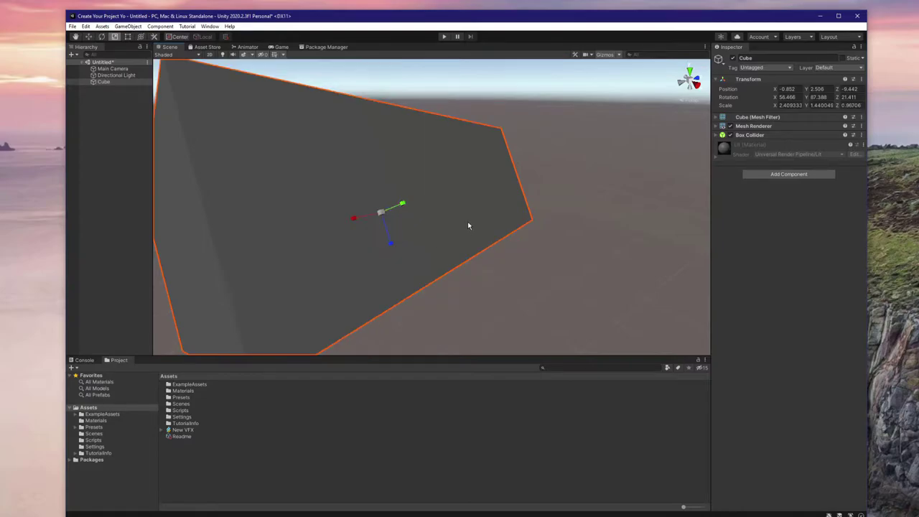
key(ctrl+z)
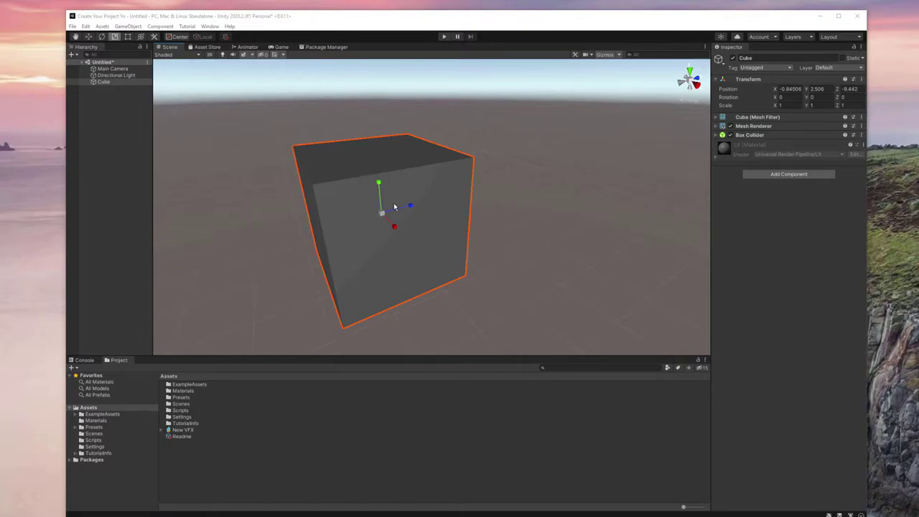
- Examine the cube's Mesh Filter, Mesh Renderer and Box Collider components, then collapse them again
click(124, 82)
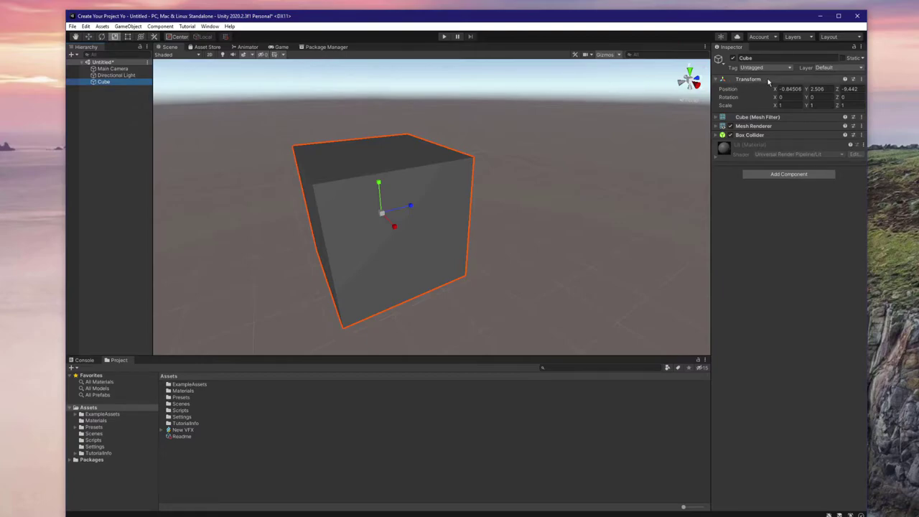
click(775, 135)
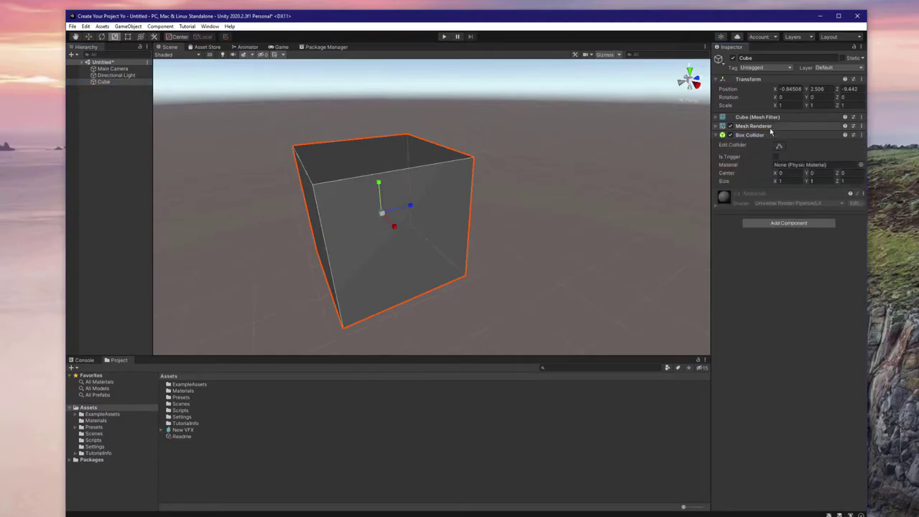
click(767, 117)
click(733, 139)
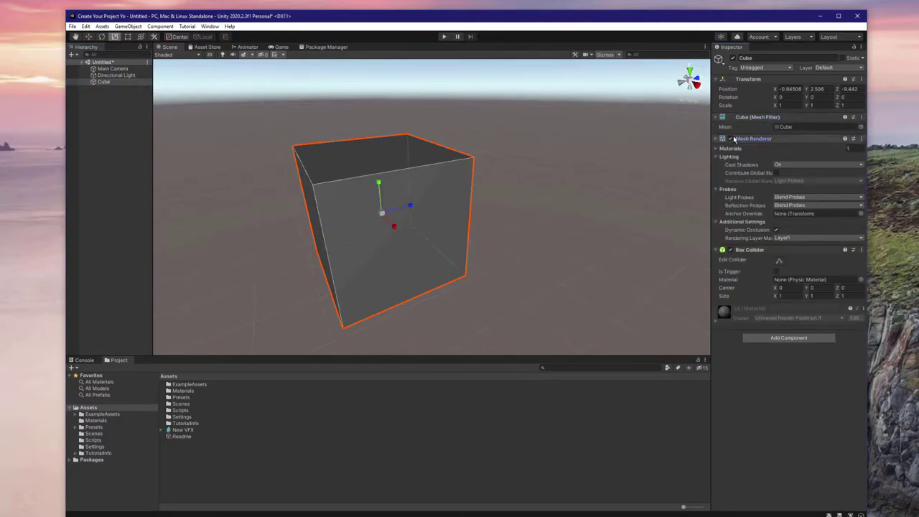
click(715, 140)
click(717, 117)
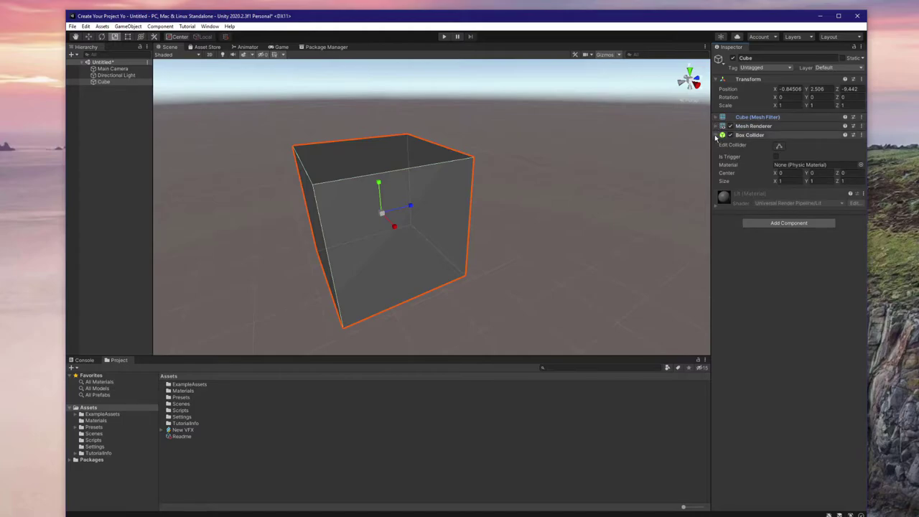
click(716, 135)
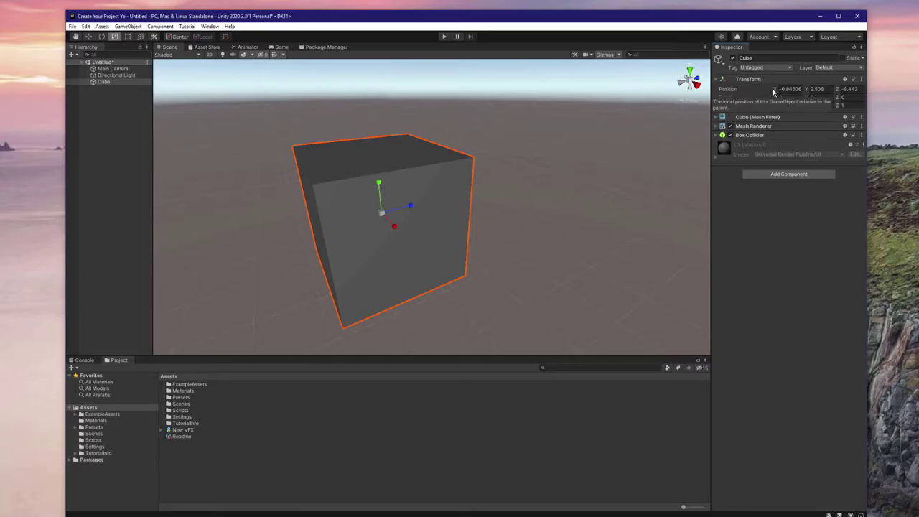
- Flatten the cube into a slab with scale 5, 0.5, 5, and set its X position to -1.75 and Y rotation to -2.17
drag(777, 87, 796, 115)
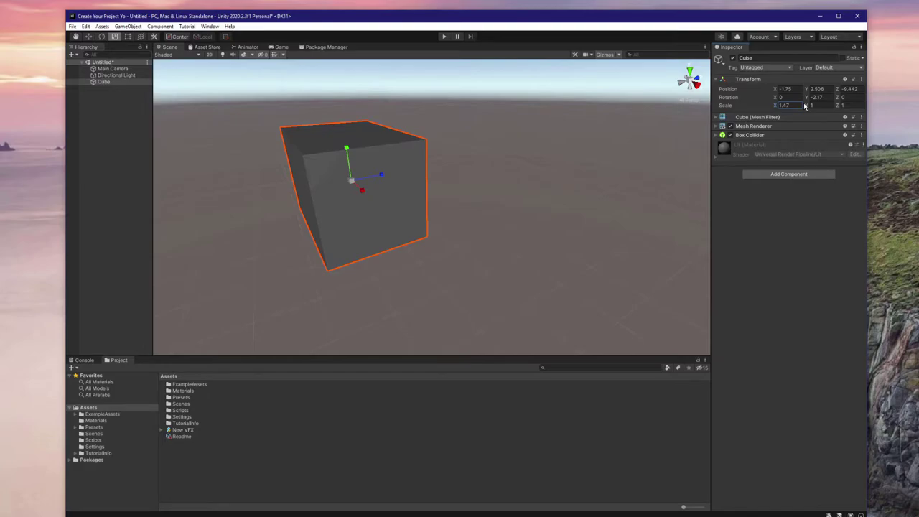
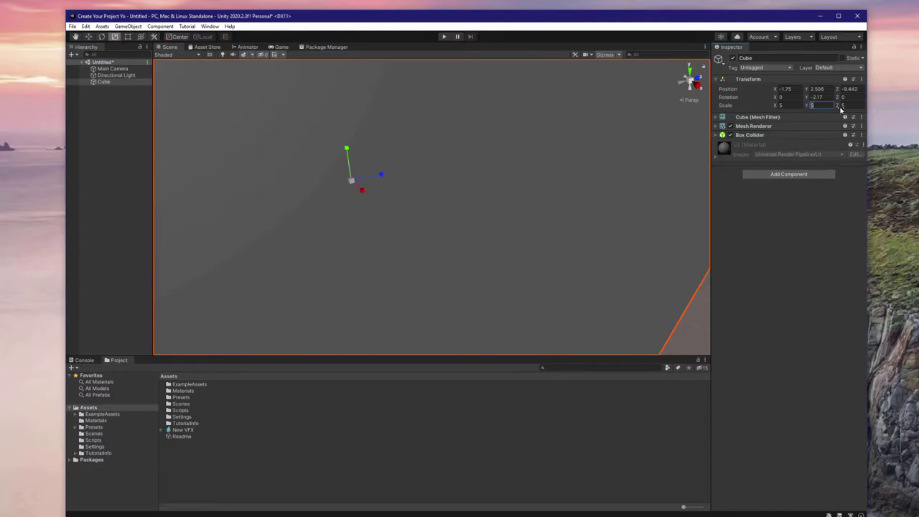
text(1)
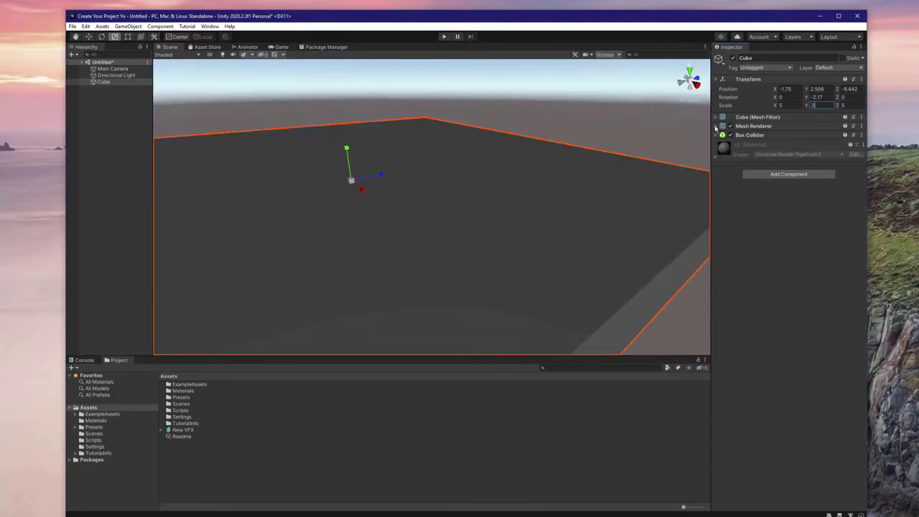
scroll(429, 164, down, 3)
alt+drag(428, 164, 378, 168)
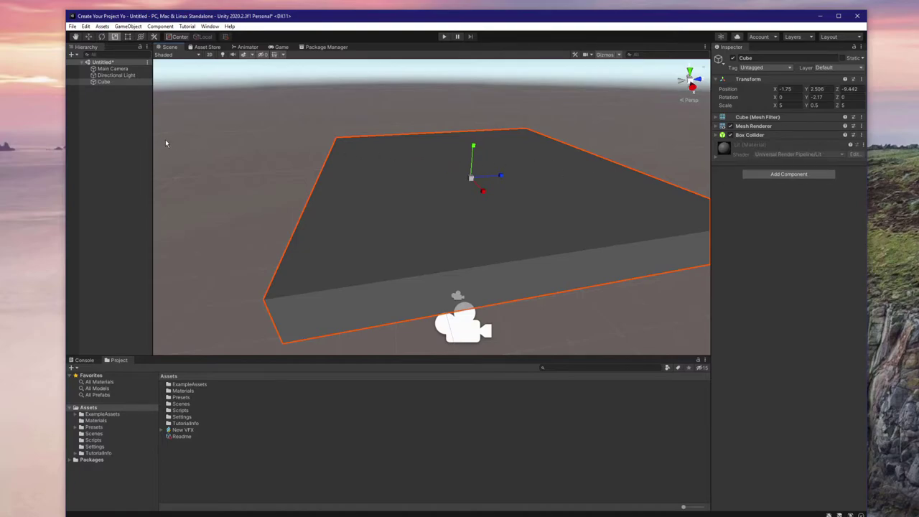
- Add a Visual Effect object to the scene and check its Asset Template setting
right_click(126, 137)
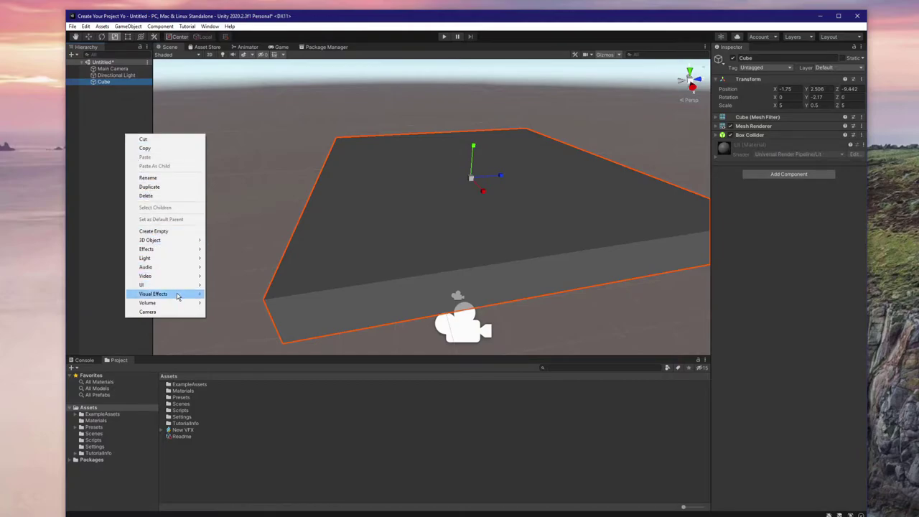
mouse_move(193, 296)
click(223, 294)
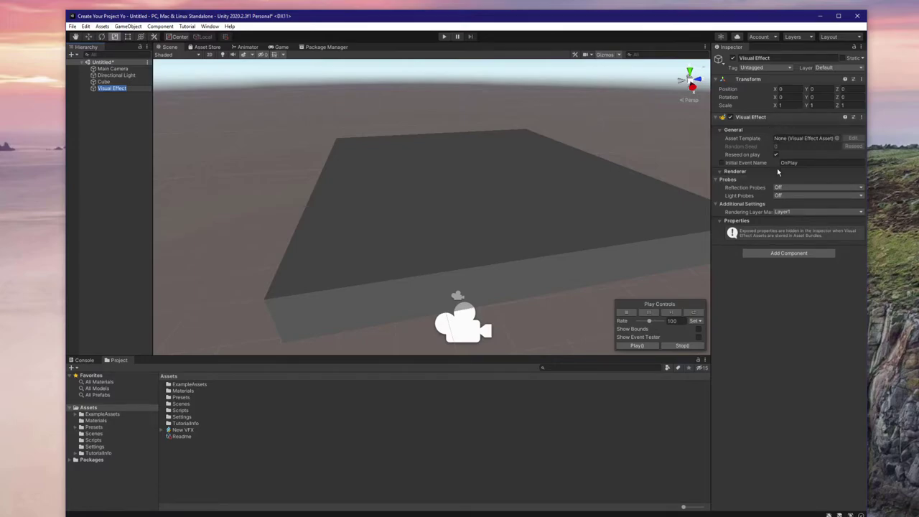
click(787, 139)
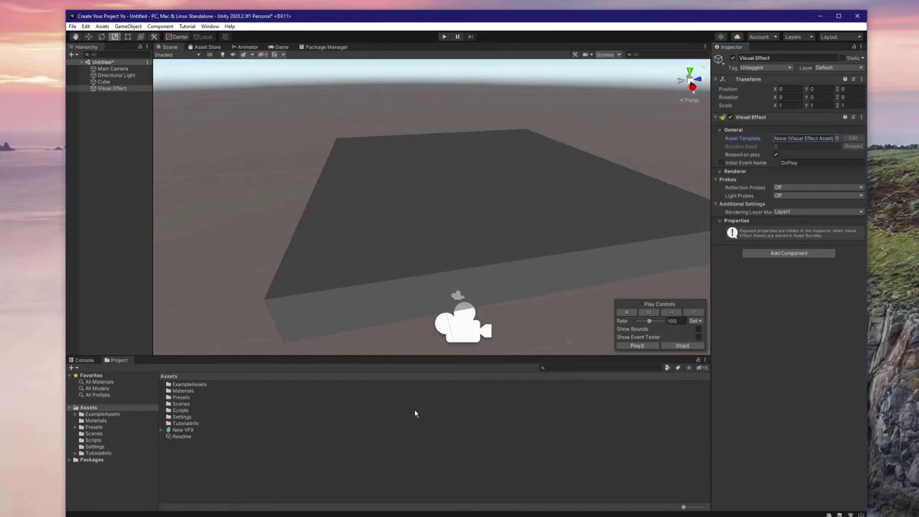
- Create a Visual Effect Graph asset named Fire Mouse in the Assets folder
right_click(370, 453)
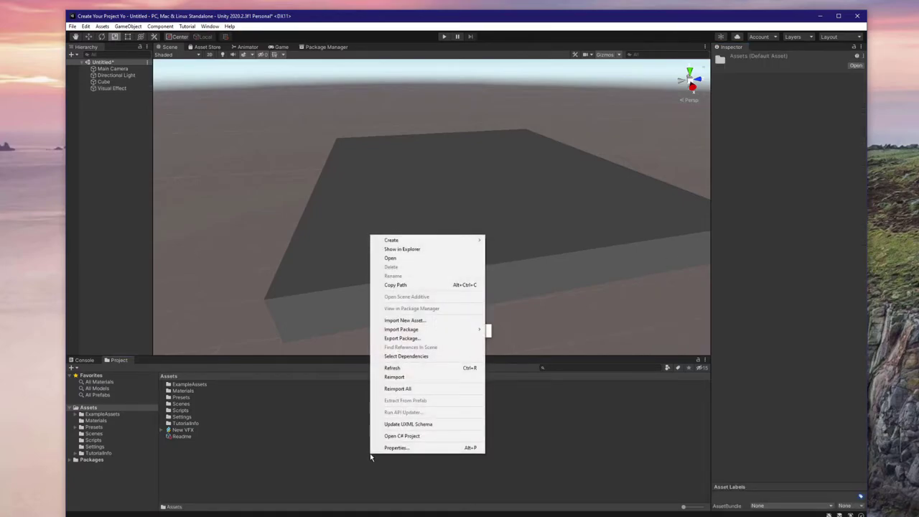
mouse_move(425, 240)
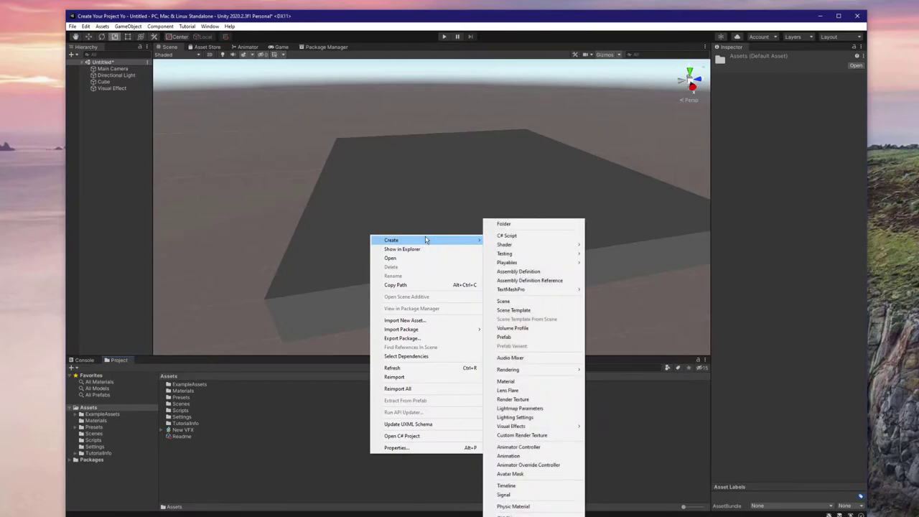
mouse_move(542, 427)
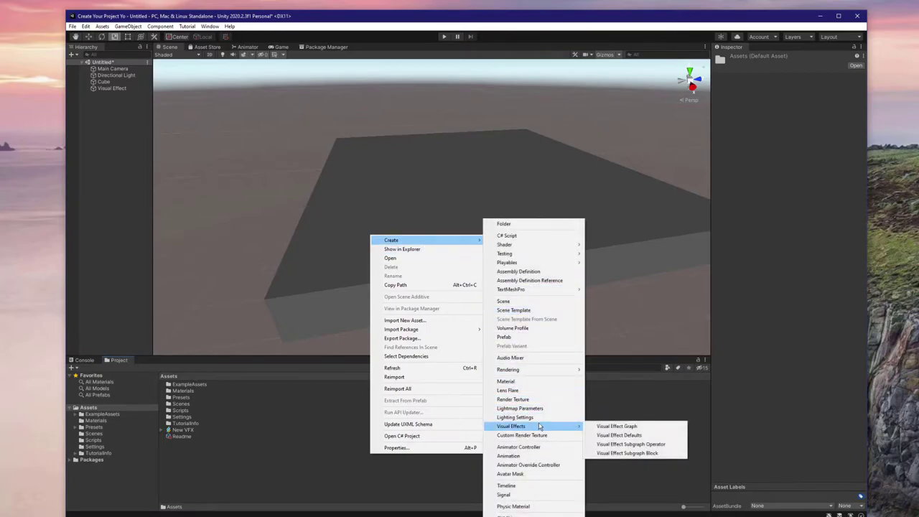
click(601, 426)
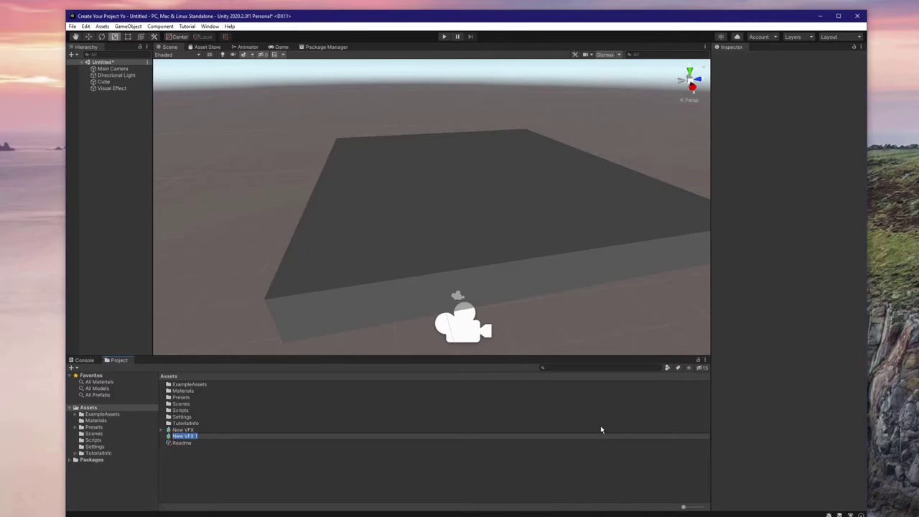
text(Fire Missile)
key(Return)
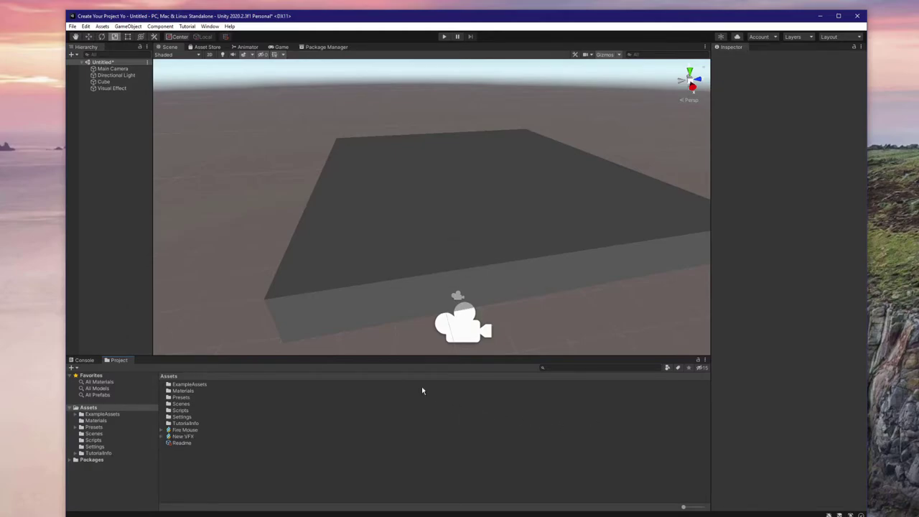
- Assign the Fire Mouse graph as the Visual Effect object's Asset Template and look at the effect in the scene
click(118, 89)
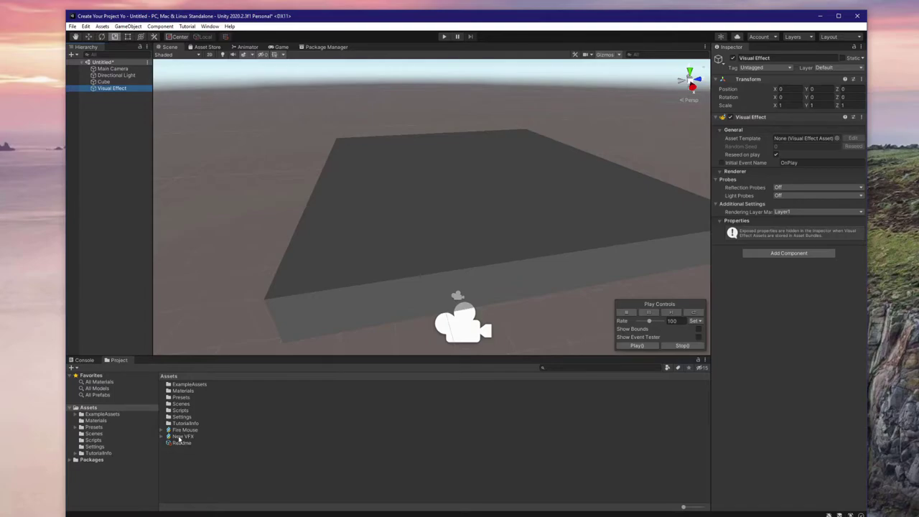
drag(181, 430, 804, 144)
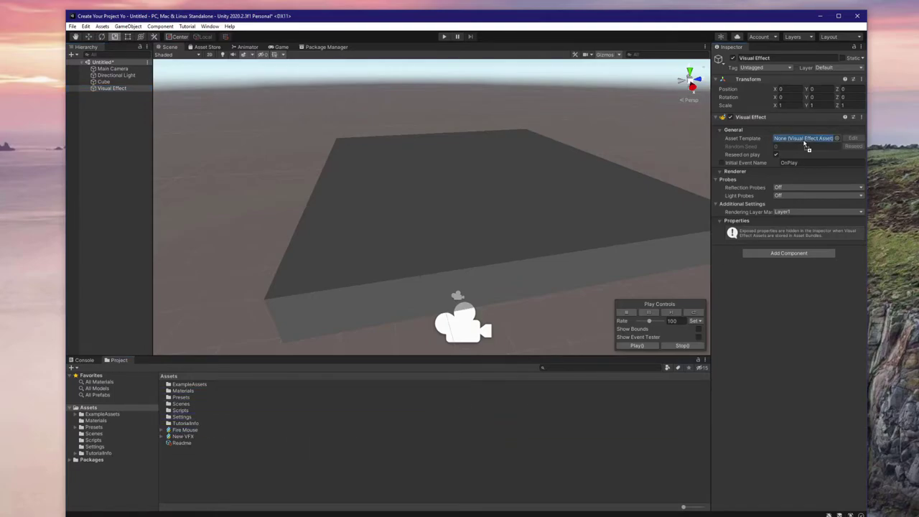
drag(804, 144, 803, 143)
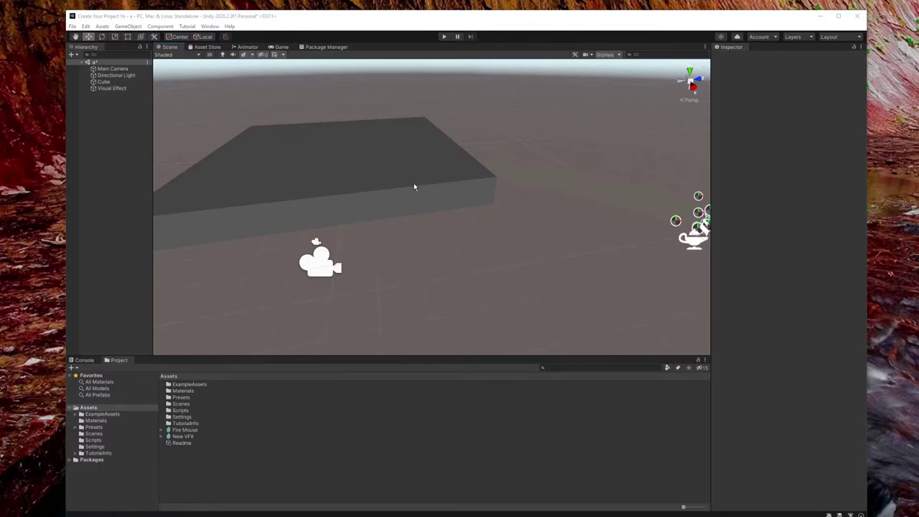
right_drag(394, 178, 474, 184)
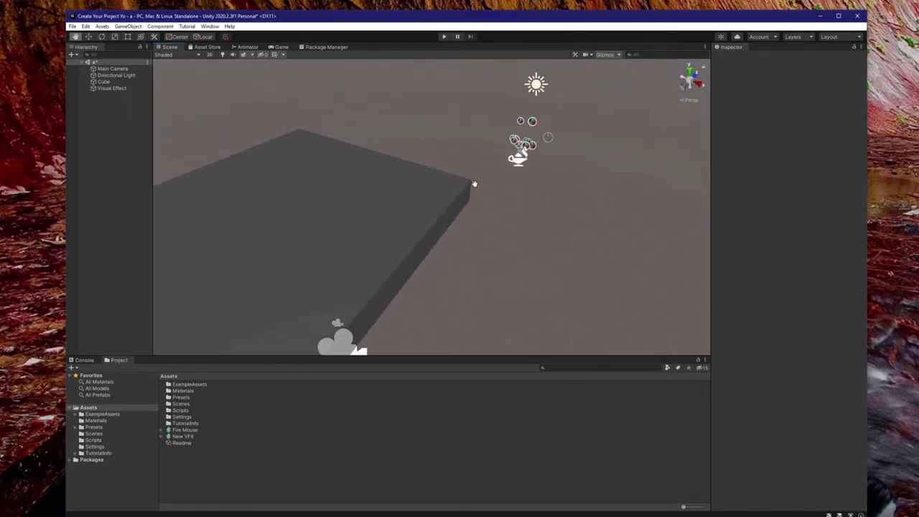
- Move the Visual Effect object over the slab, to about Y 3.12 and Z -9.83
click(126, 89)
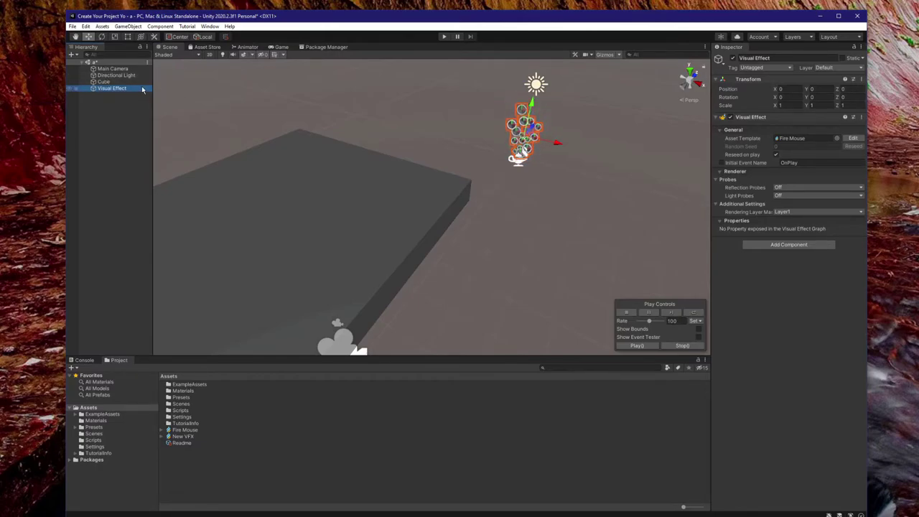
click(89, 36)
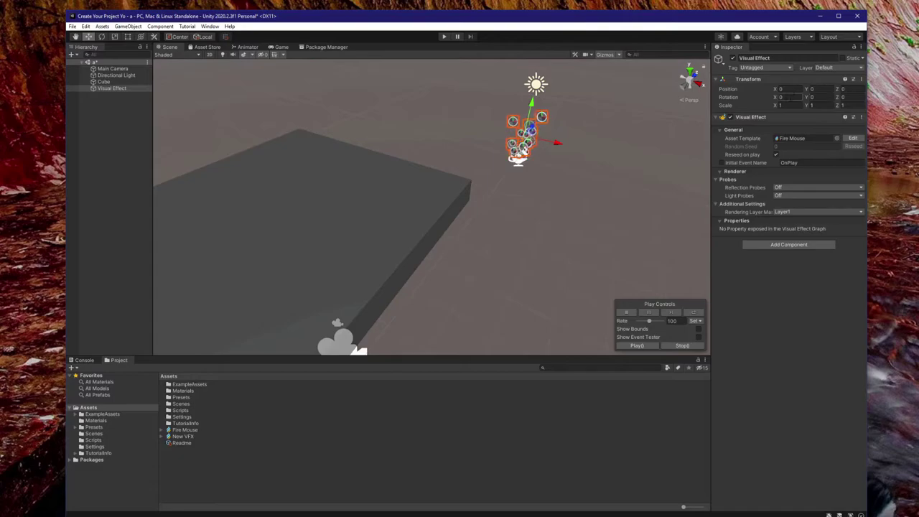
right_drag(610, 150, 734, 155)
drag(637, 152, 355, 235)
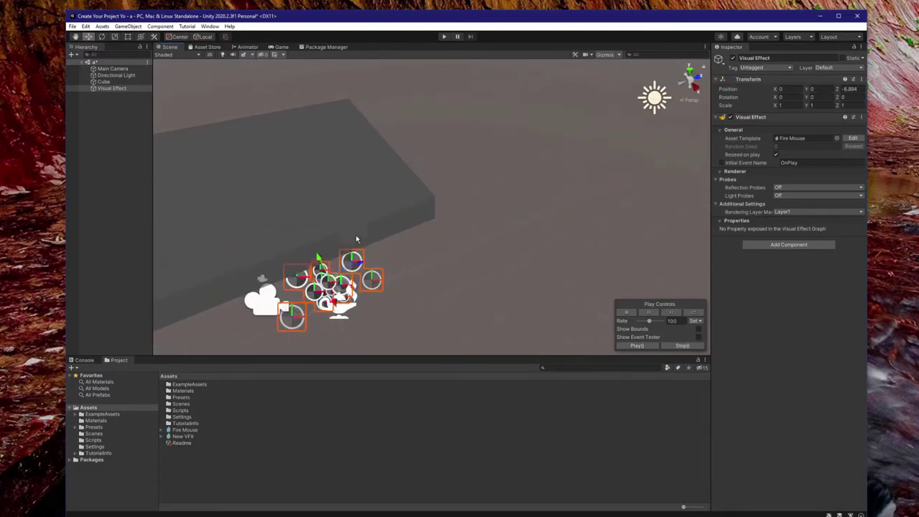
right_drag(355, 234, 412, 212)
drag(399, 215, 394, 68)
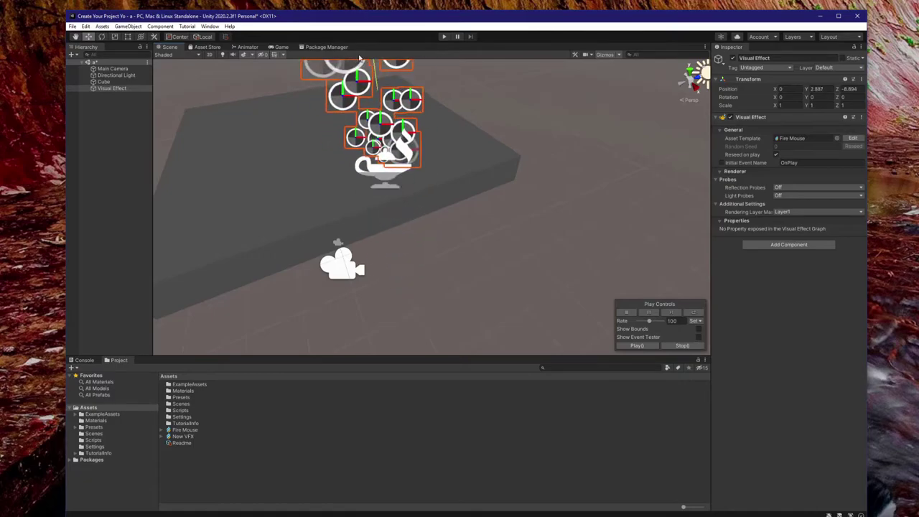
right_drag(394, 67, 451, 170)
drag(451, 170, 363, 118)
right_drag(362, 118, 479, 146)
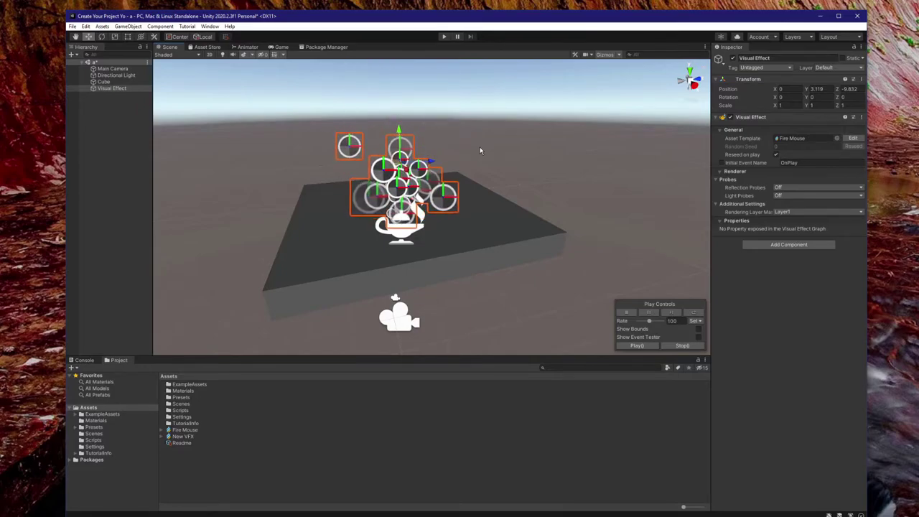
- Save the scene in the Assets folder under the name Flaming Mouse
click(72, 26)
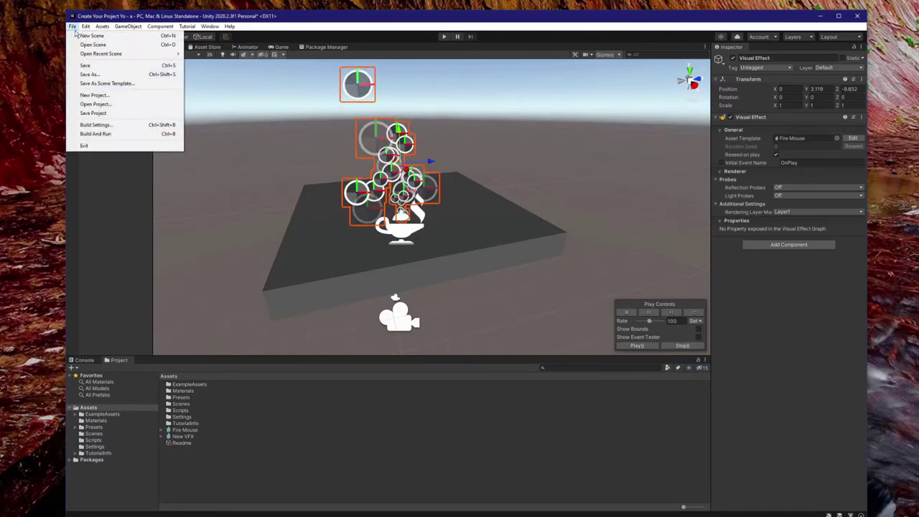
click(100, 74)
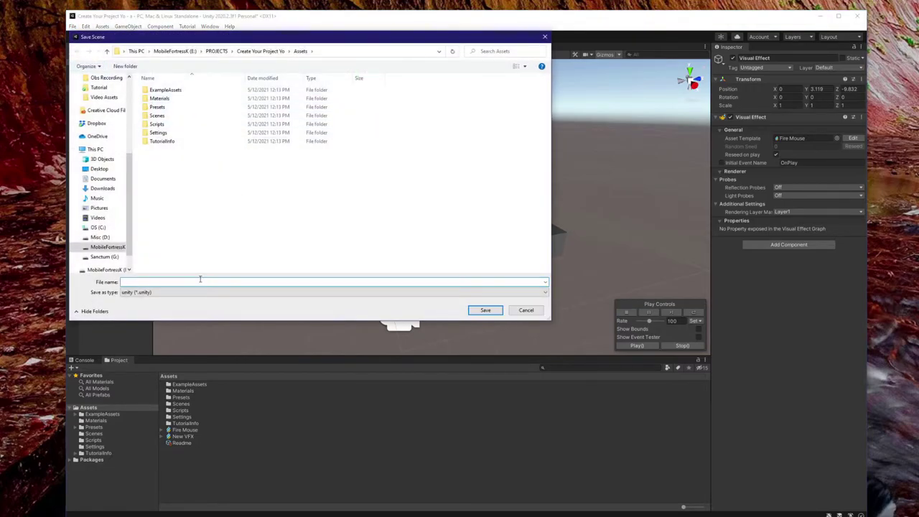
text(Flaming Mouse)
key(Return)
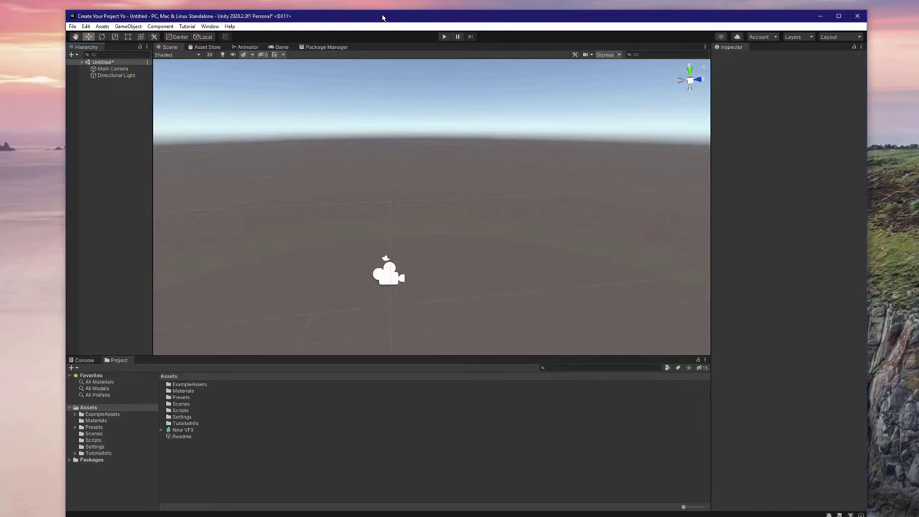
- Look at the Main Camera's settings and add a cube to the untitled scene with its default name
click(115, 76)
key(Up)
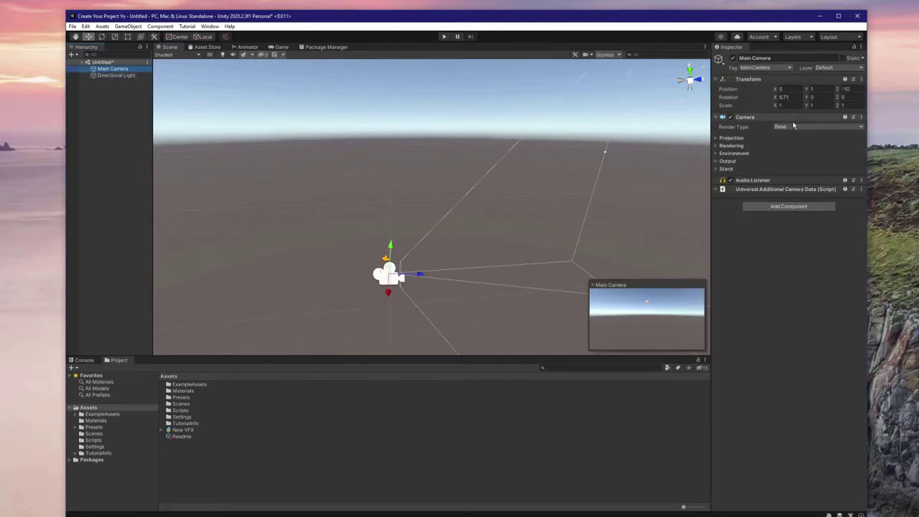
right_click(119, 162)
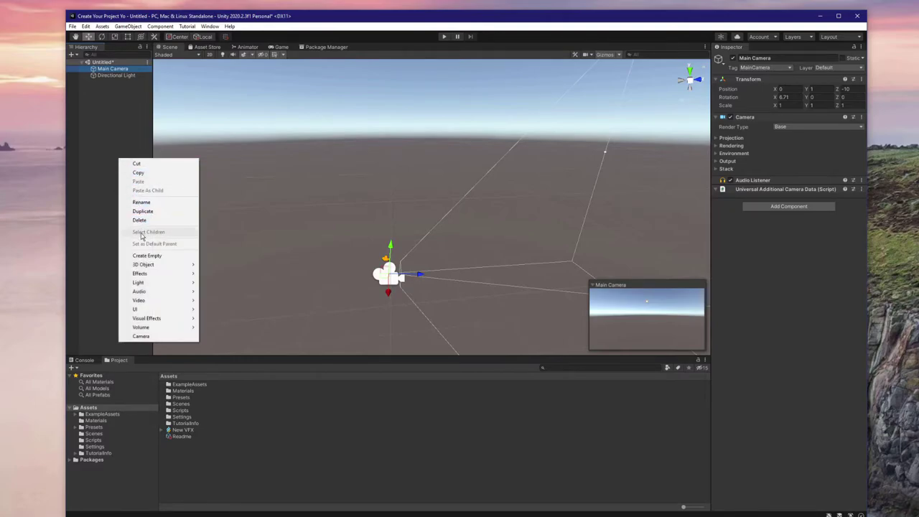
mouse_move(153, 265)
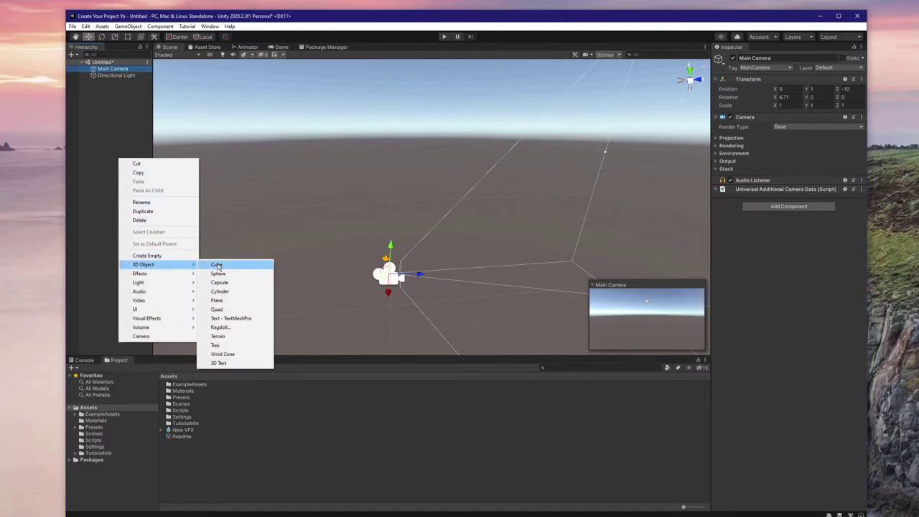
click(214, 265)
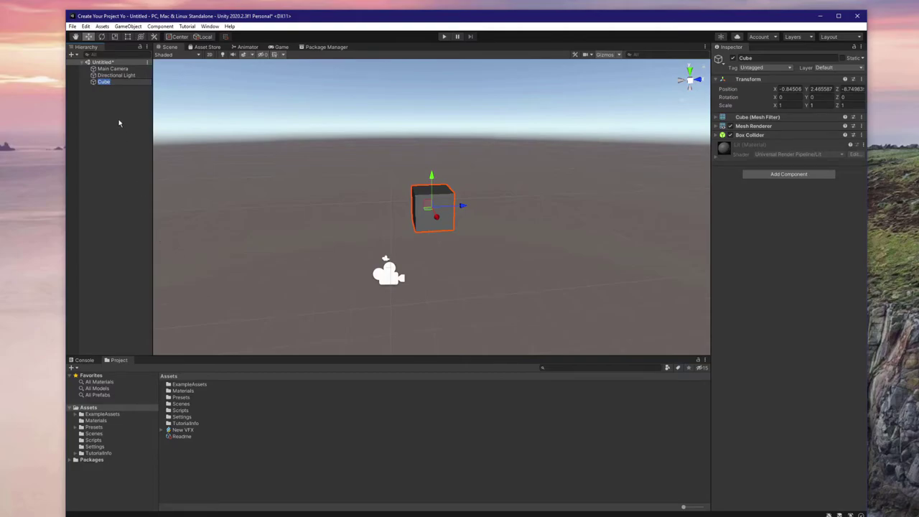
key(Return)
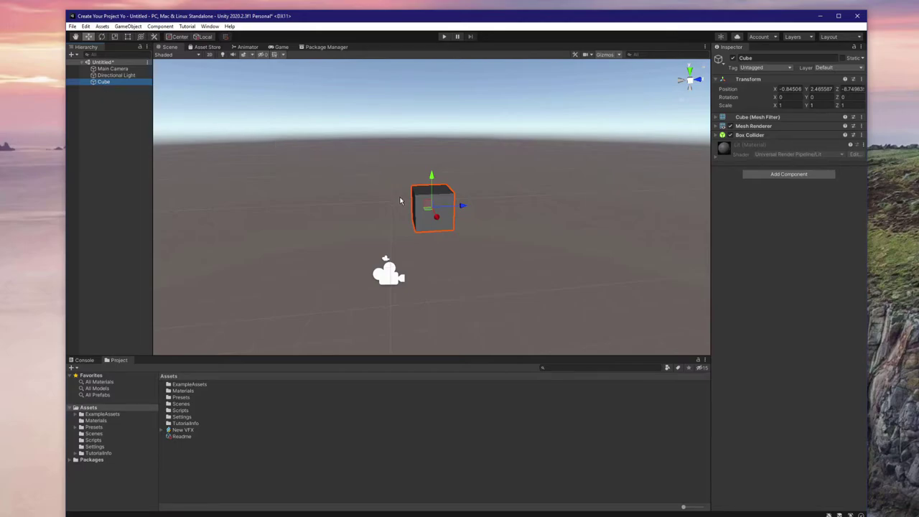
- Frame the cube and move it to a position of about X -0.85, Y 2.51, Z -9.44
key(F2)
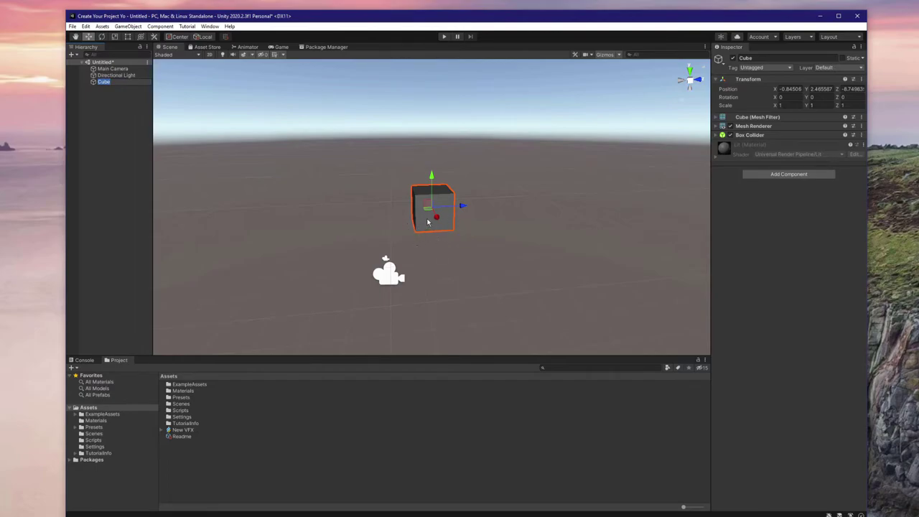
scroll(430, 221, up, 5)
scroll(441, 215, down, 5)
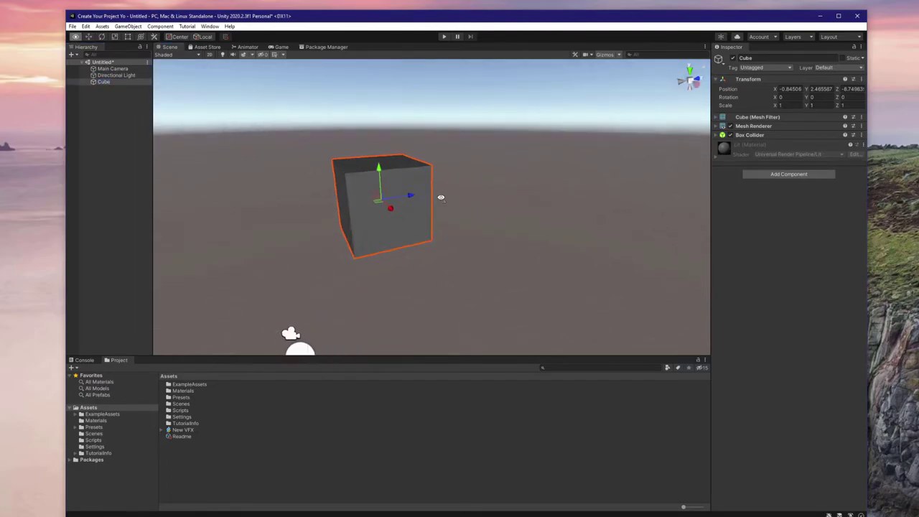
alt+drag(440, 194, 459, 206)
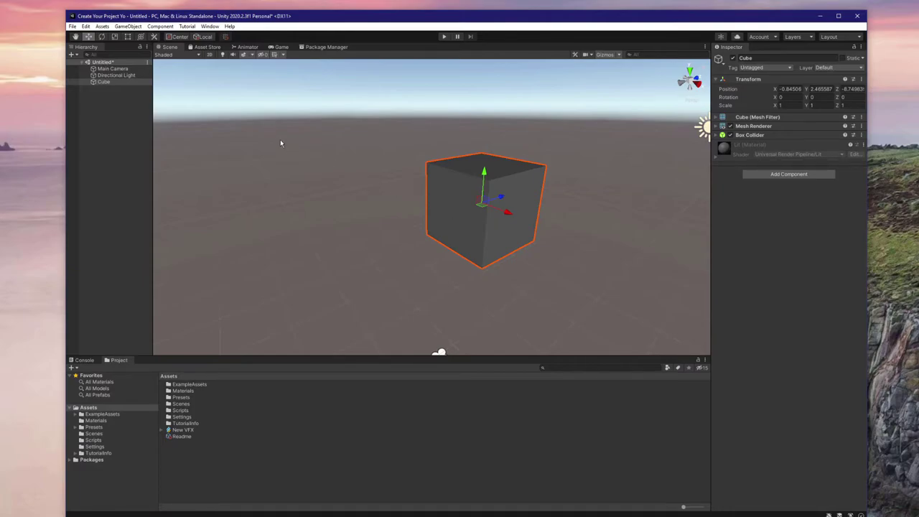
key(f)
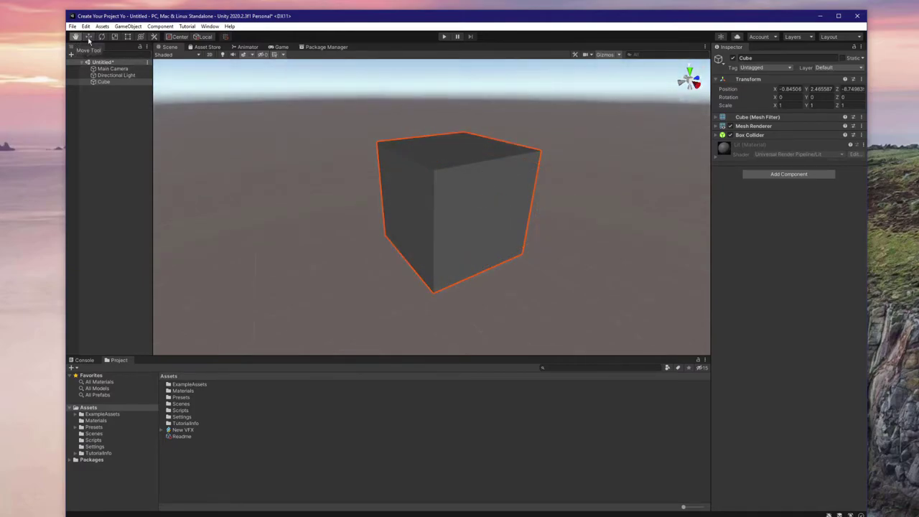
click(88, 37)
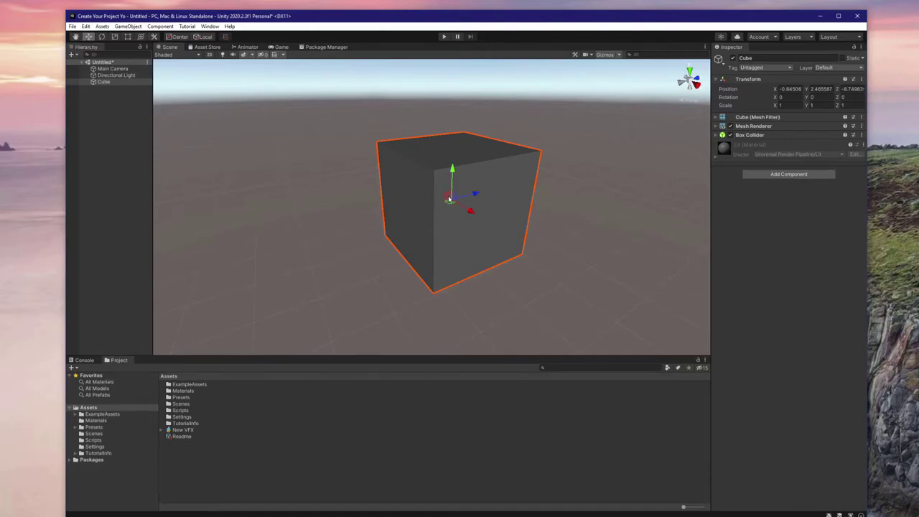
drag(477, 199, 377, 175)
drag(373, 138, 377, 201)
mouse_move(391, 234)
mouse_down()
mouse_move(413, 249)
mouse_move(386, 226)
mouse_move(391, 215)
mouse_up()
- Rotate the cube freely to about 56, 67, 21 degrees and enlarge it to a scale of about 2.41, 1.44, 1.4
click(101, 37)
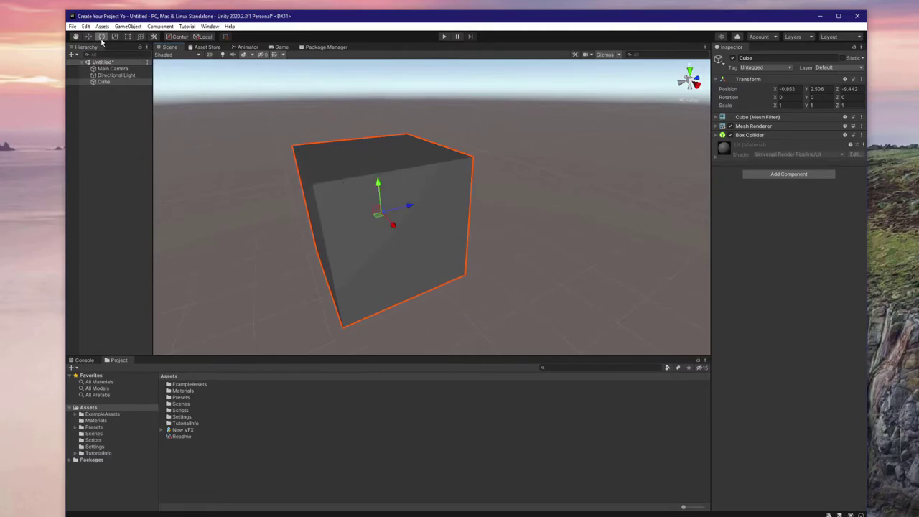
drag(351, 208, 293, 161)
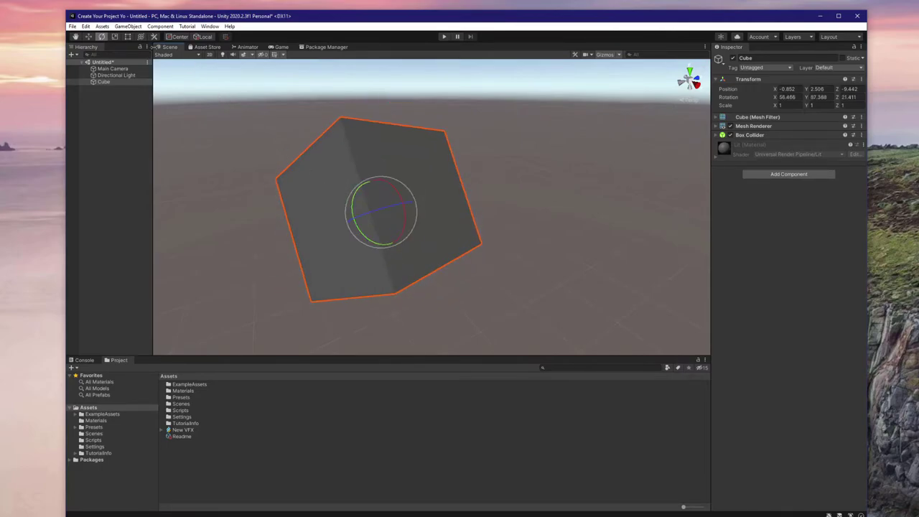
click(114, 37)
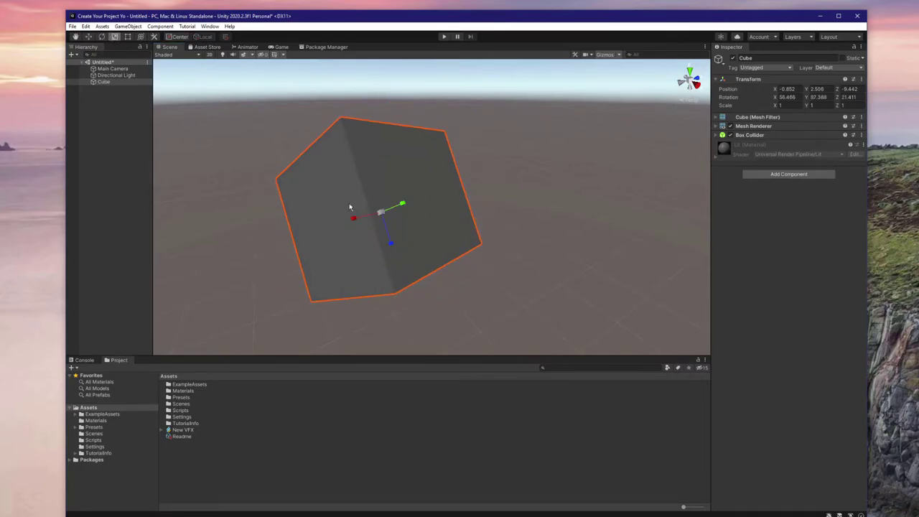
drag(381, 211, 416, 202)
drag(355, 218, 322, 226)
drag(389, 243, 404, 263)
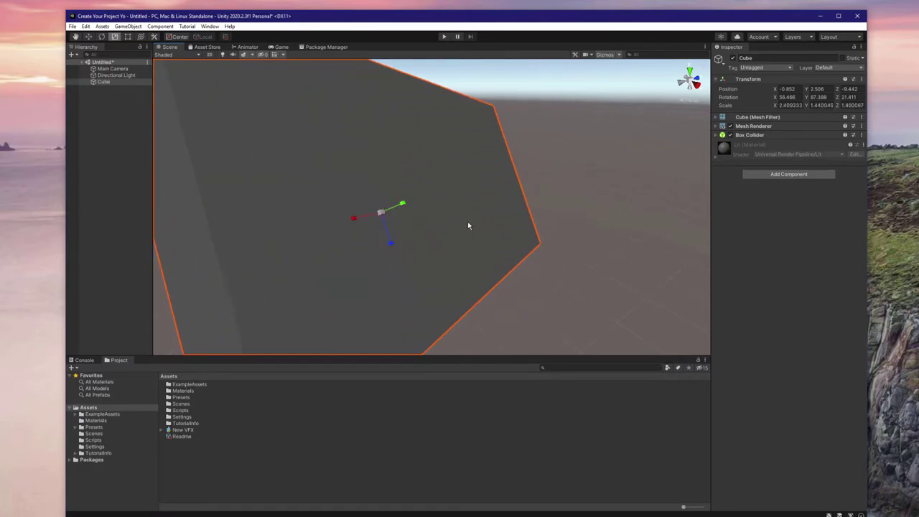
- Undo the cube's scaling and rotation and its last small shift along X
key(ctrl+z)
key(ctrl+z)
key(ctrl+z)
key(ctrl+z)
key(ctrl+z)
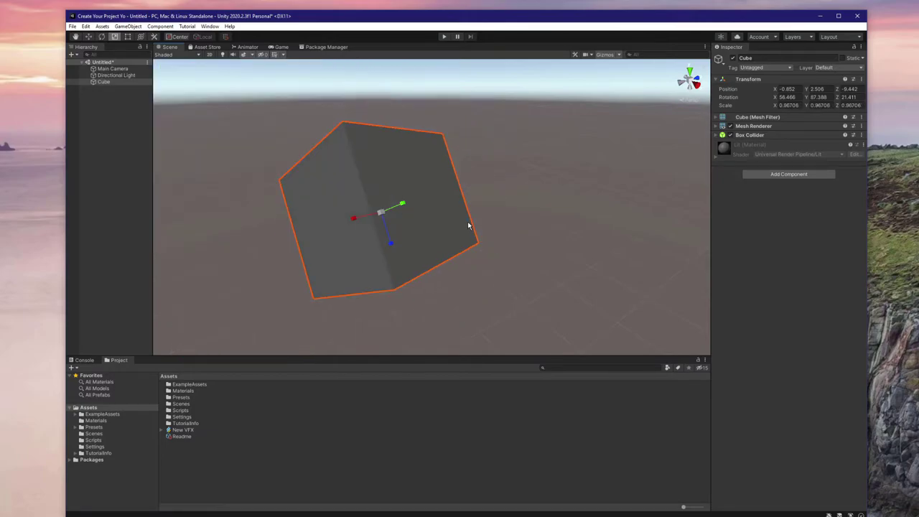
key(ctrl+z)
key(ctrl+z)
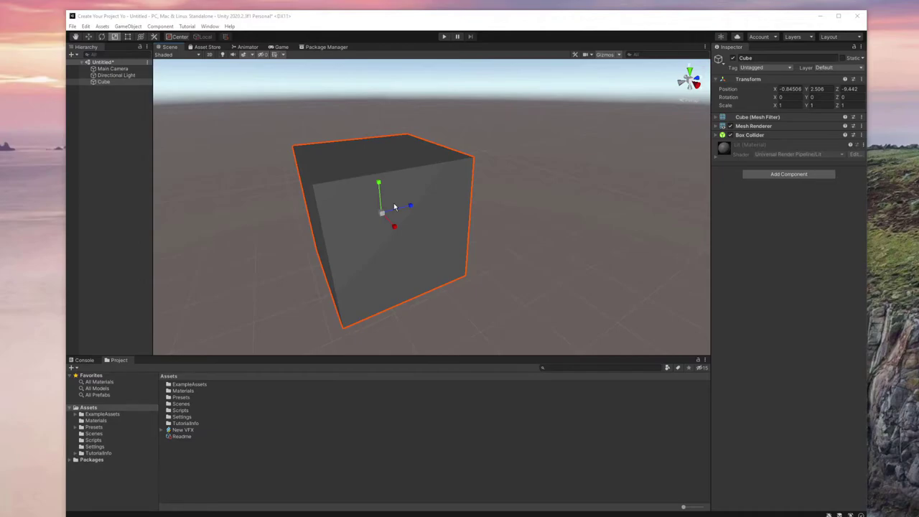
- Examine the cube's Box Collider, Mesh Filter and Mesh Renderer components, then collapse them again
click(125, 83)
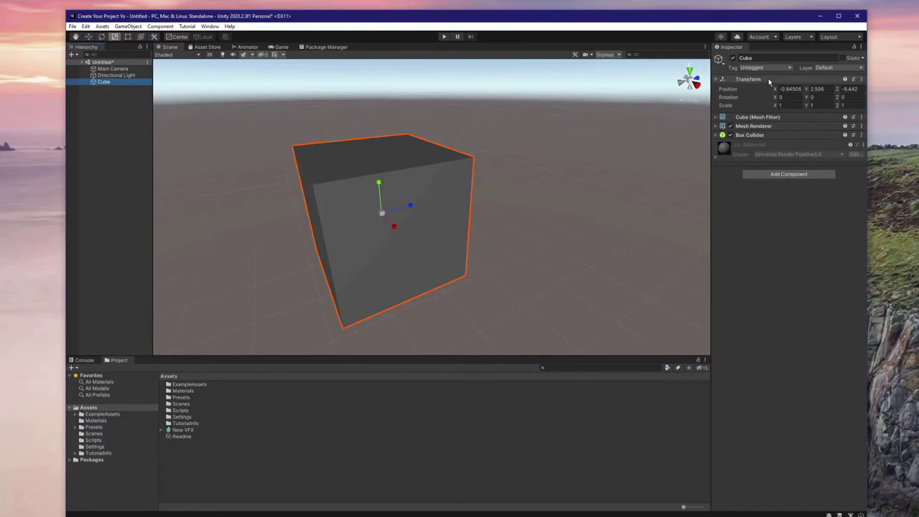
click(776, 135)
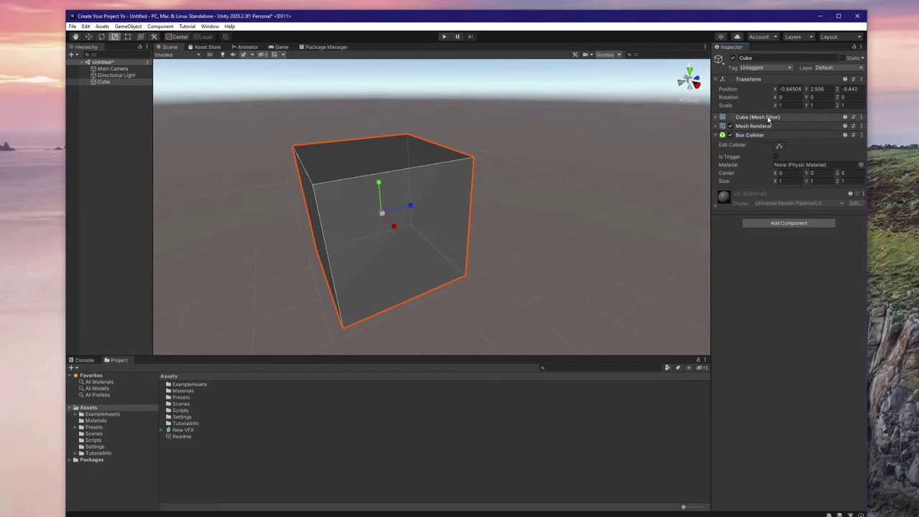
click(768, 118)
click(741, 139)
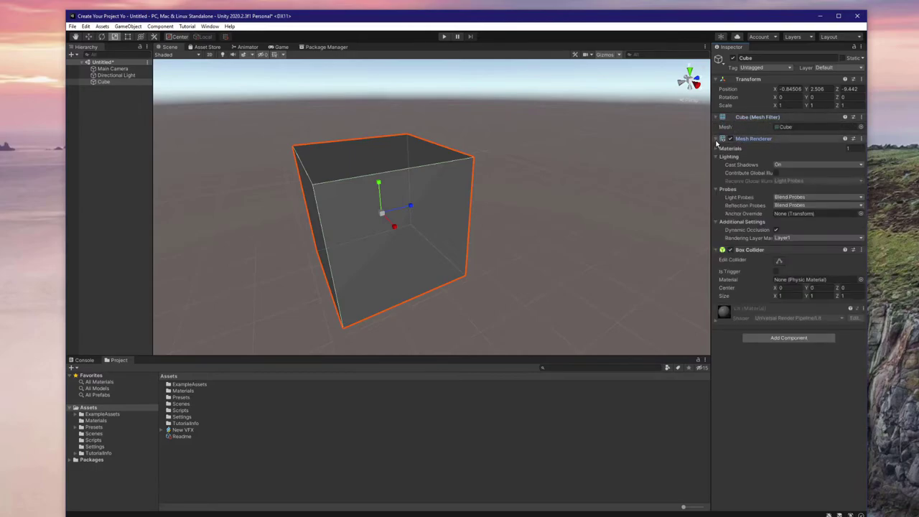
click(717, 139)
click(716, 117)
click(716, 135)
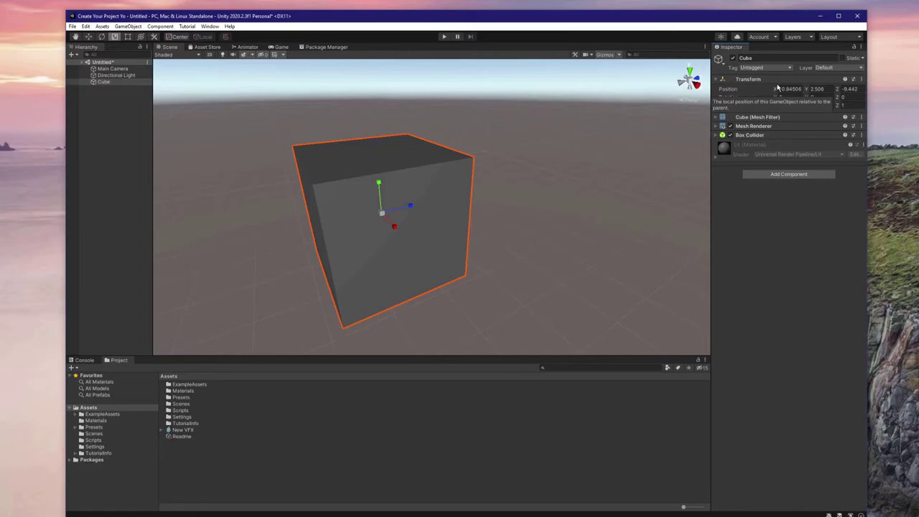
- Set the cube's X position to -1.75 and Y rotation to -2.17, and flatten it into a slab with scale 5, 0.5, 5
drag(773, 91, 801, 119)
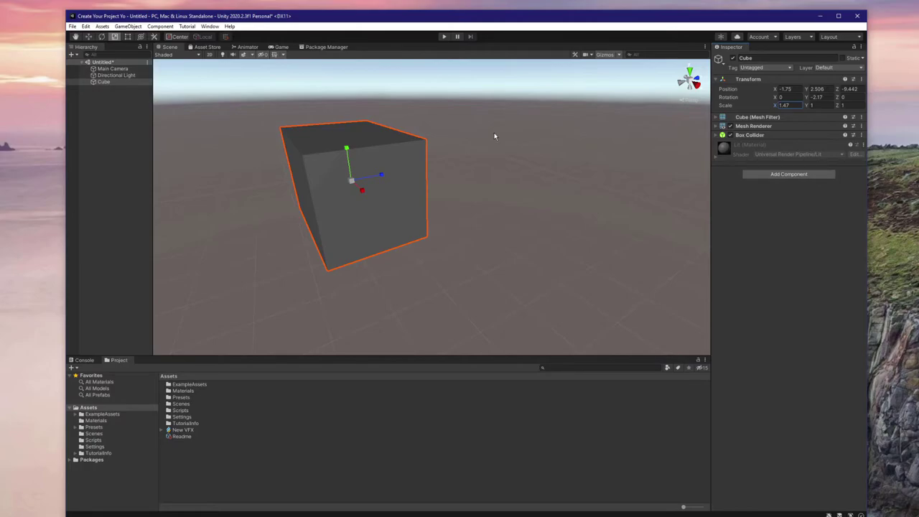
drag(346, 148, 352, 168)
click(783, 104)
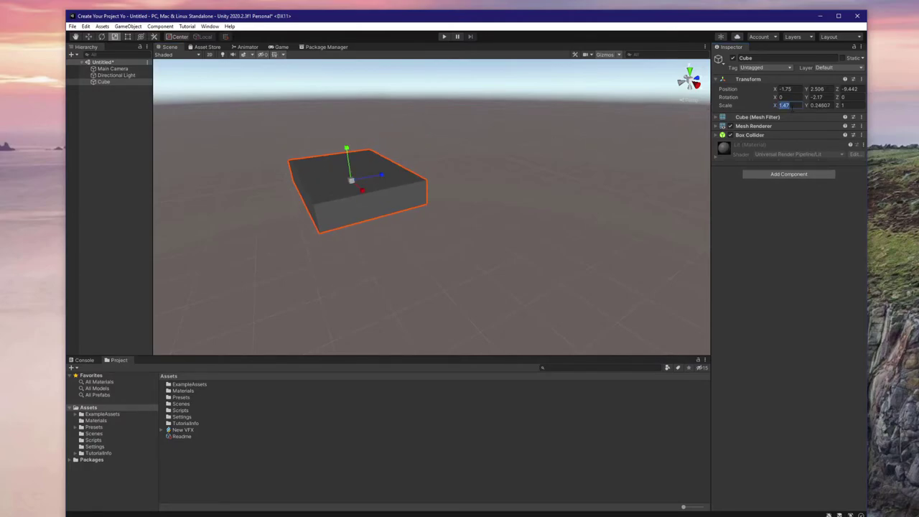
text(5)
click(851, 105)
text(5)
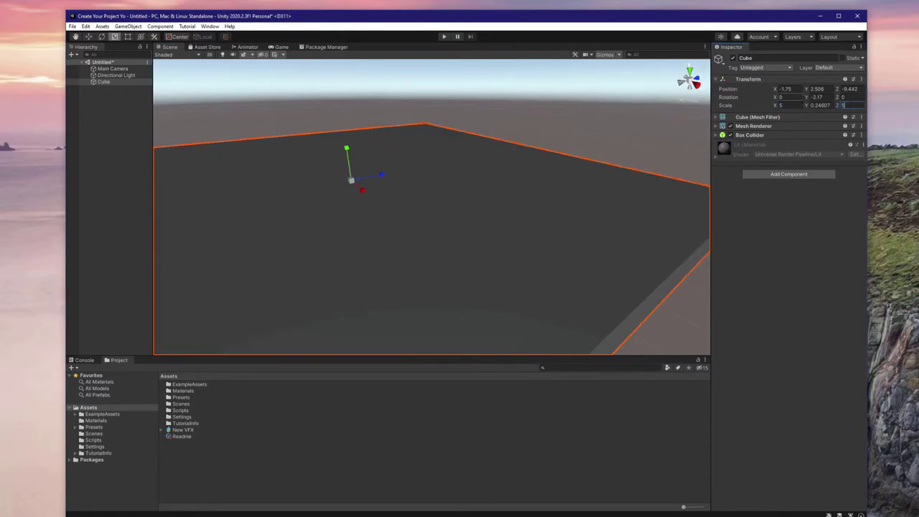
click(820, 105)
text(5)
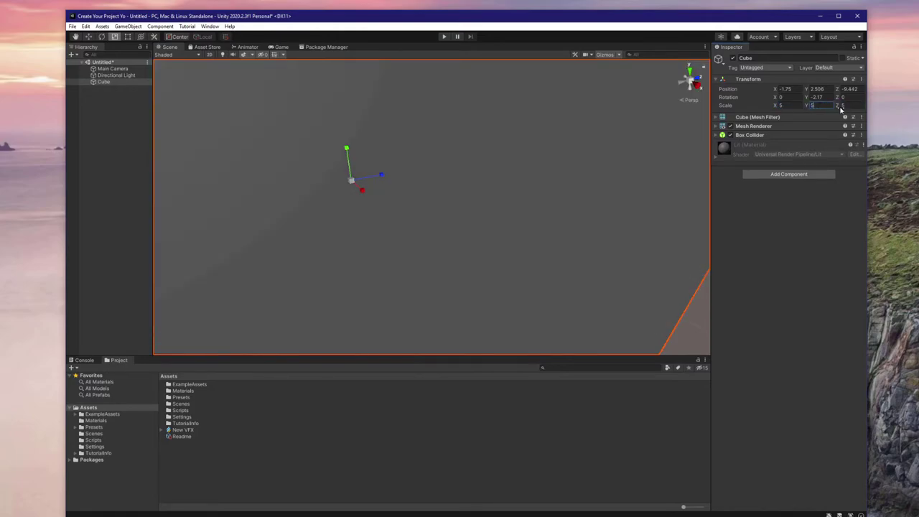
key(Return)
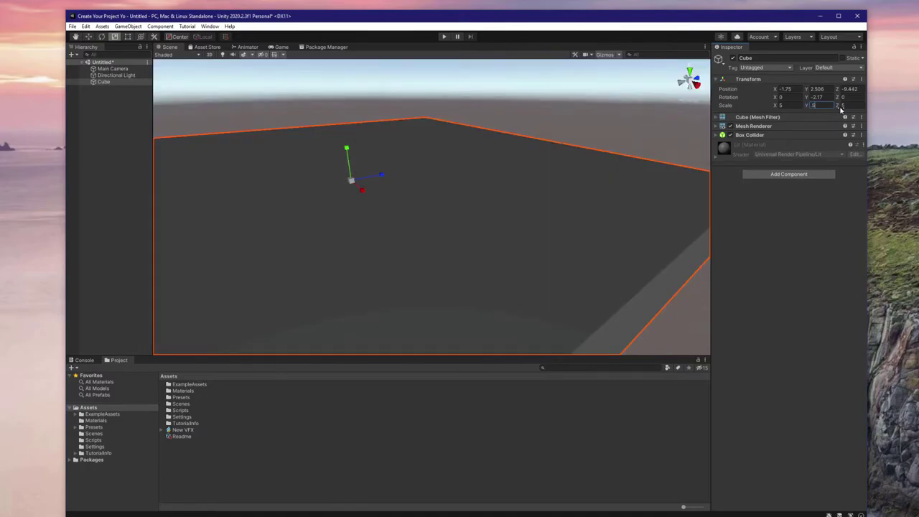
text(0.5)
key(Return)
key(f)
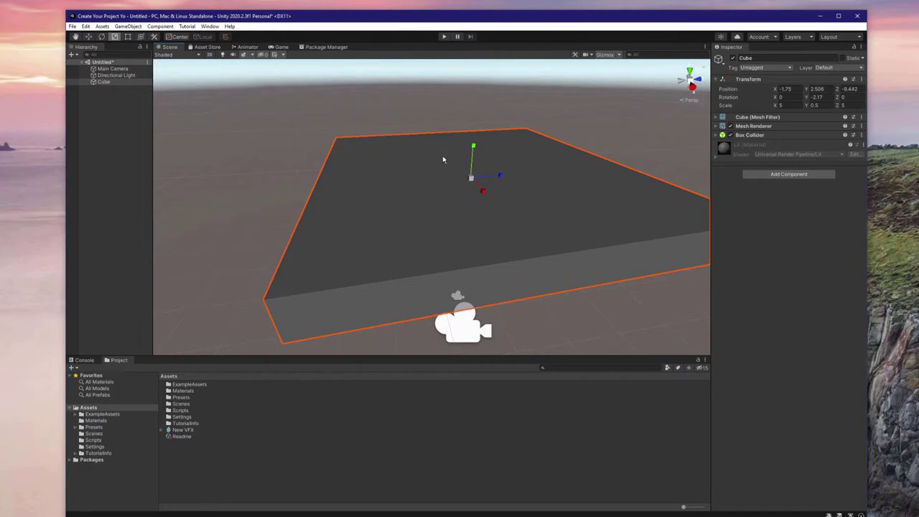
- Add a Visual Effect object to the scene and select its empty Asset Template
right_click(125, 137)
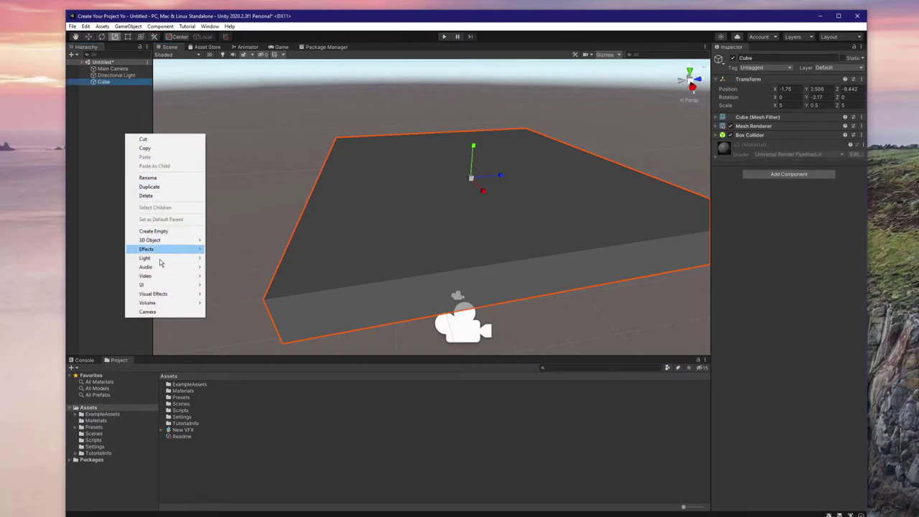
mouse_move(181, 295)
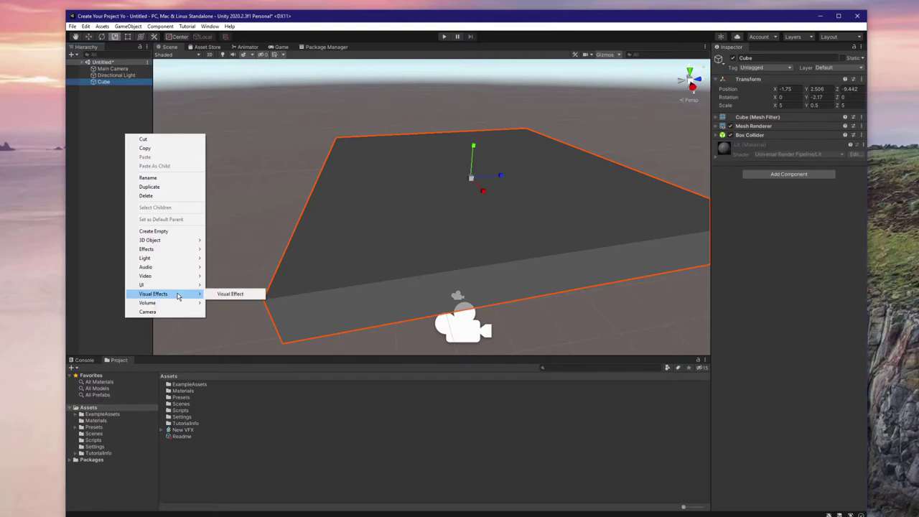
click(221, 295)
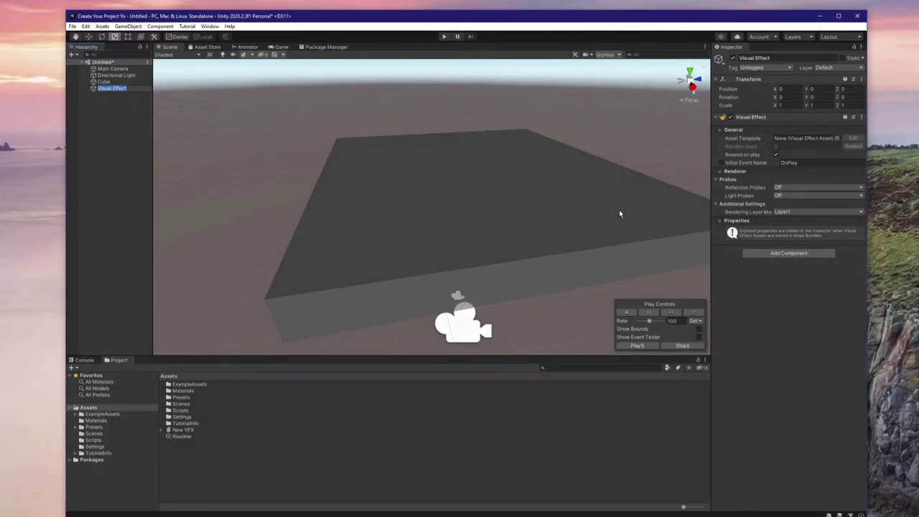
click(786, 139)
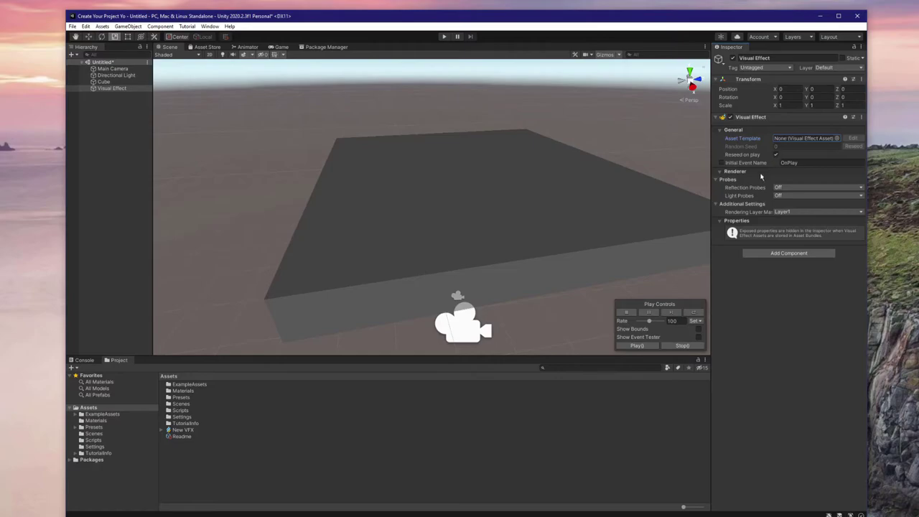
- Create a Visual Effect Graph asset named "Fire Mouse" in the Assets folder
right_click(372, 457)
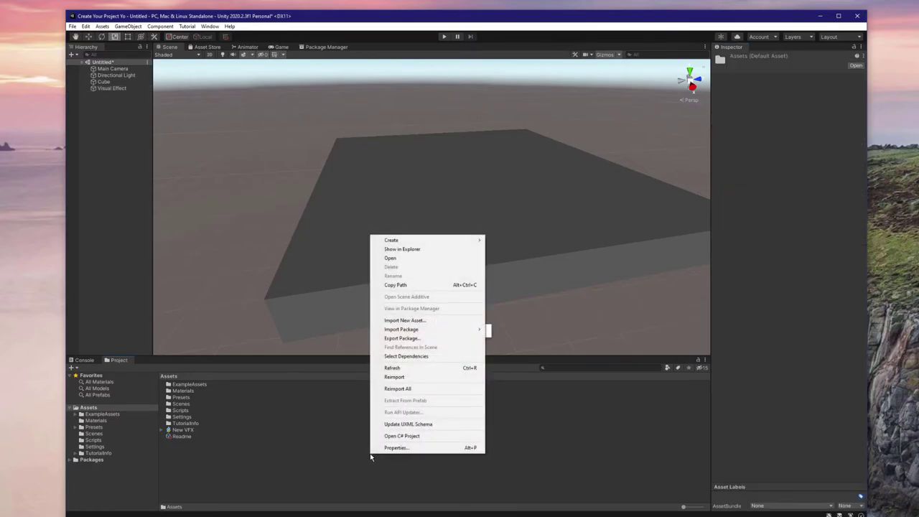
mouse_move(425, 240)
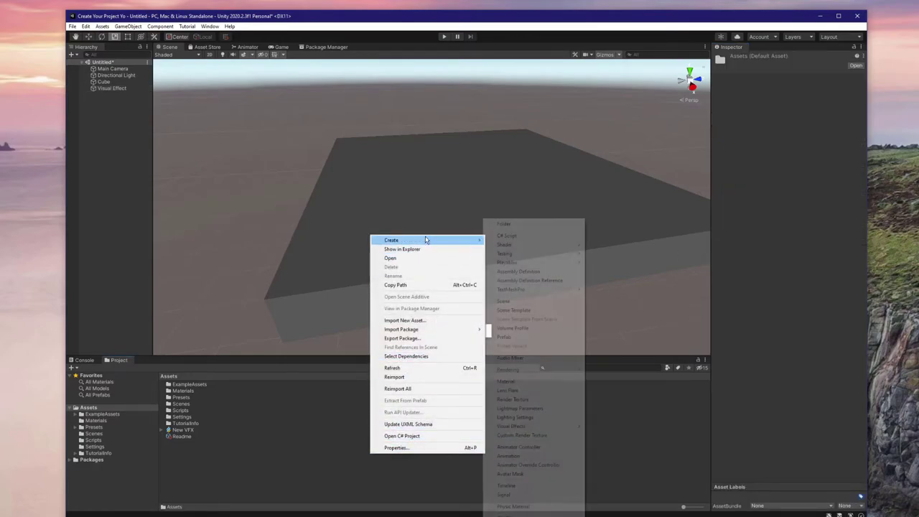
mouse_move(565, 428)
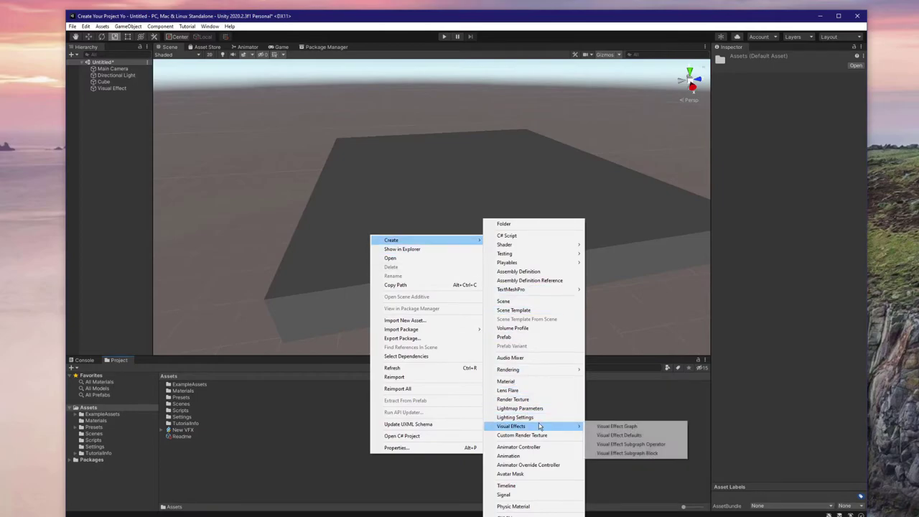
click(601, 429)
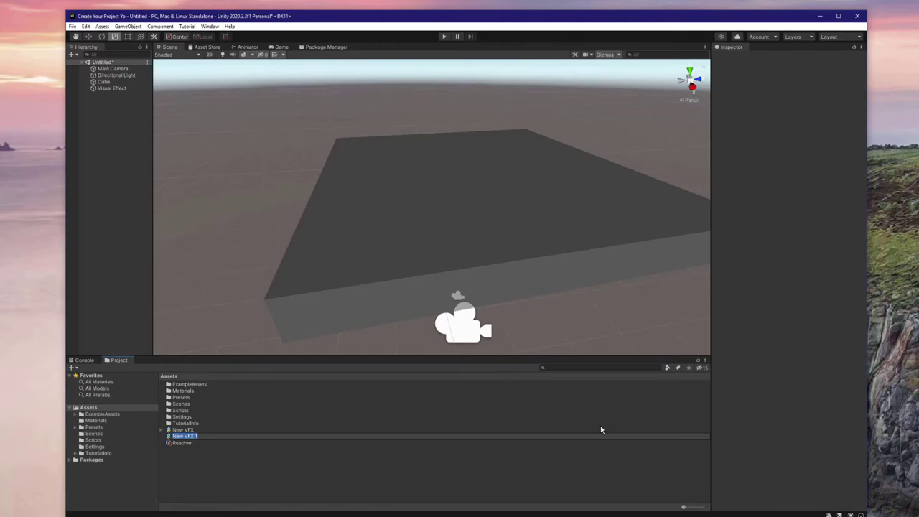
text(Fire Mouse)
key(Return)
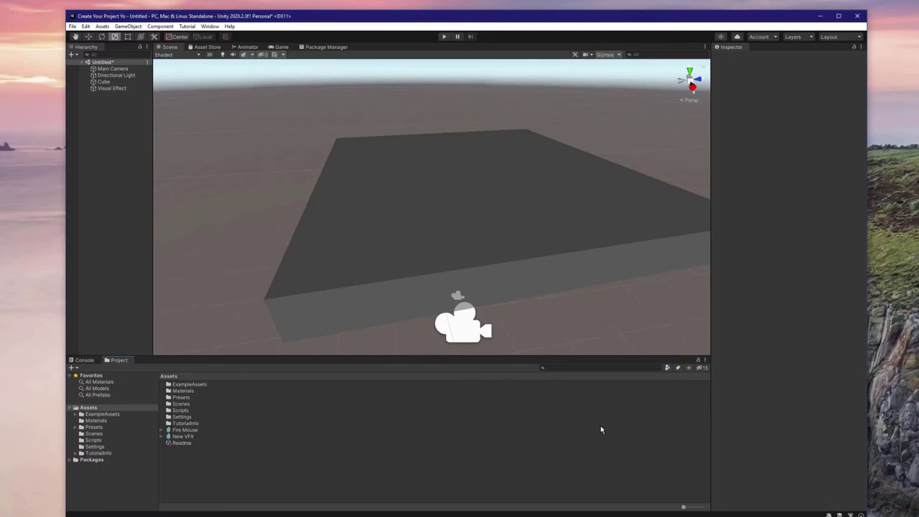
- Assign the Fire Mouse graph as the Visual Effect object's Asset Template
click(117, 89)
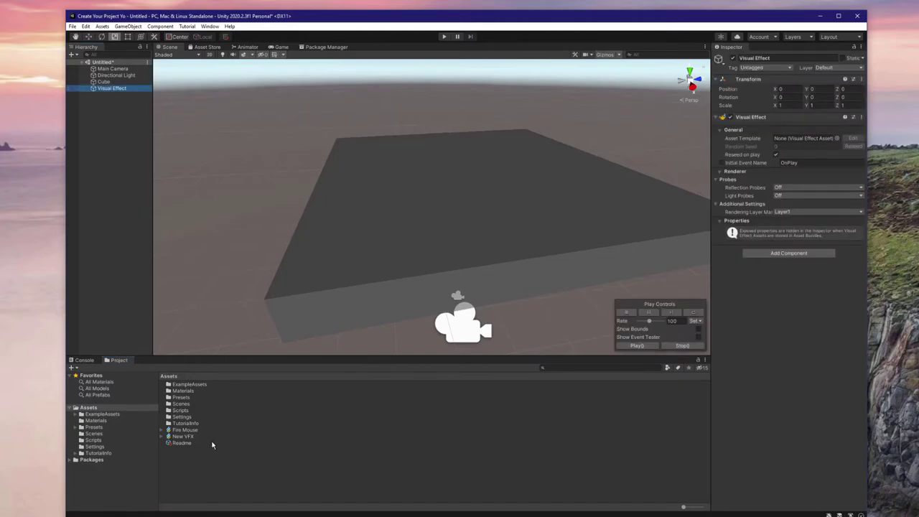
drag(181, 430, 803, 143)
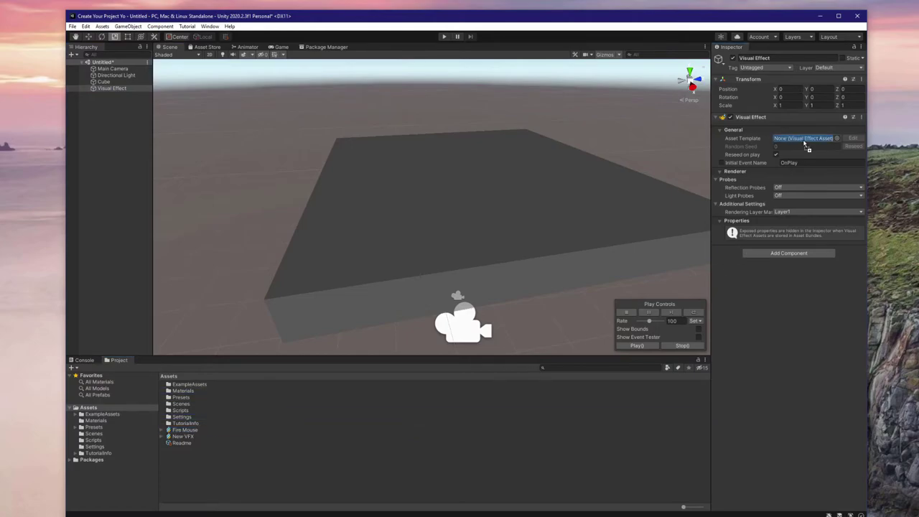
drag(804, 142, 803, 143)
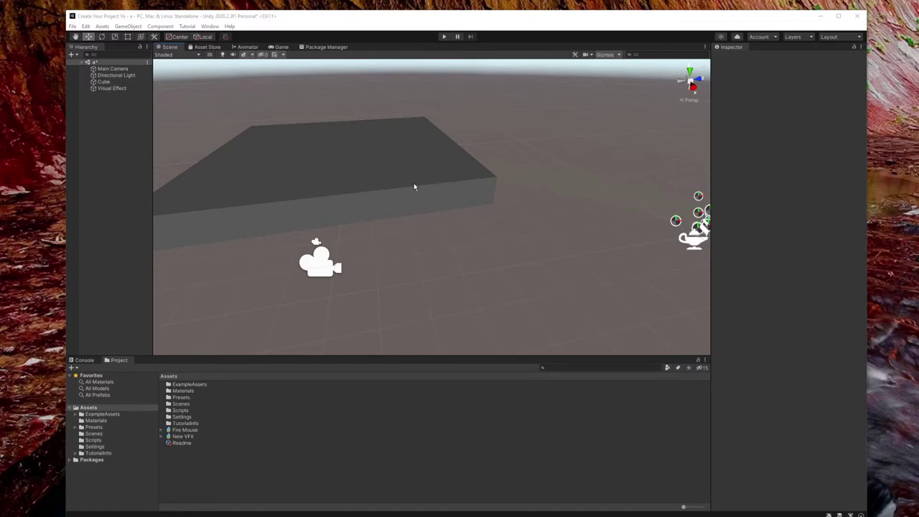
- Move the Visual Effect object above the slab, to a position of about 0, 3.119, -9.832
alt+drag(373, 172, 470, 164)
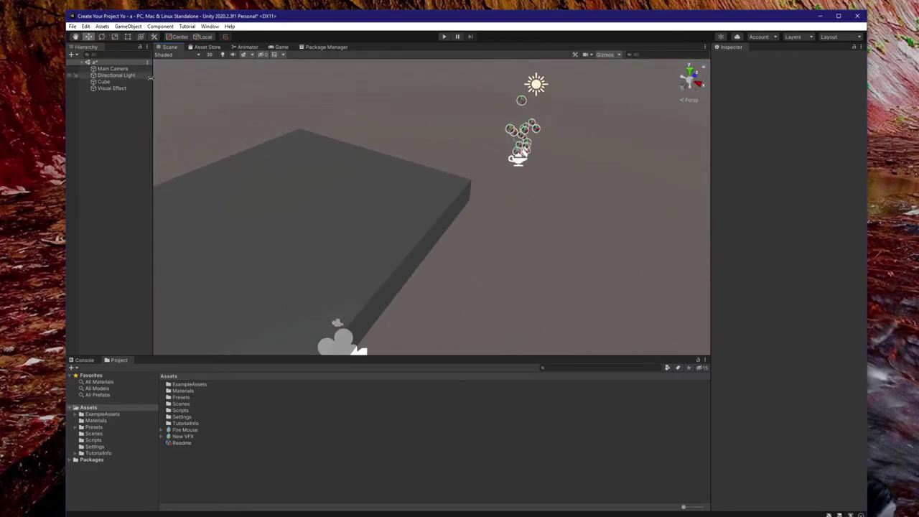
click(115, 88)
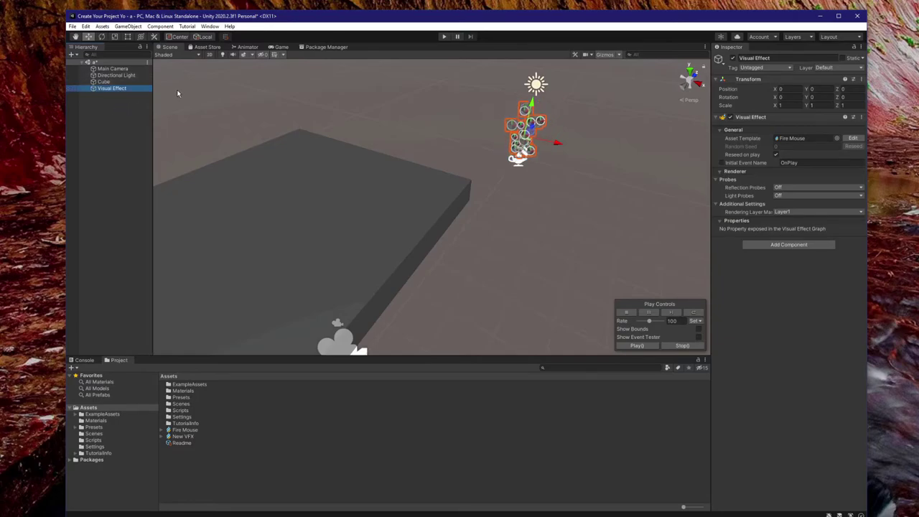
click(88, 36)
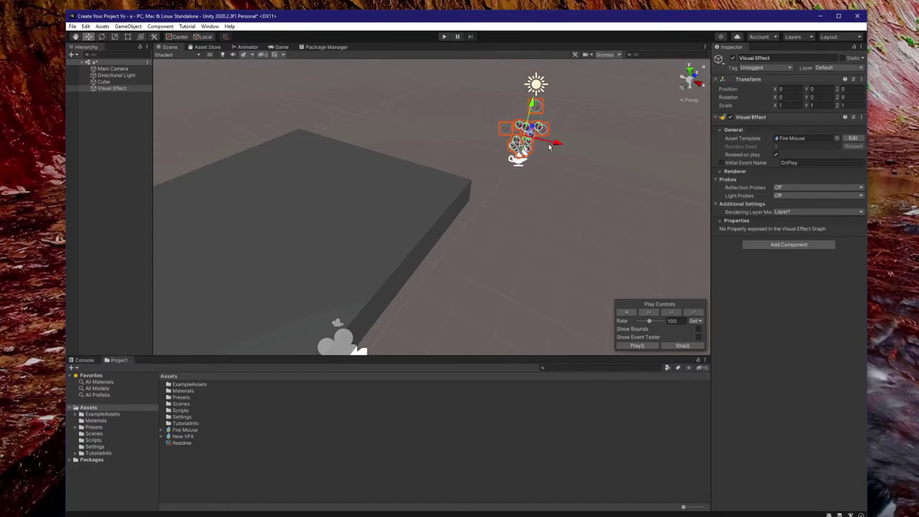
right_drag(567, 136, 416, 147)
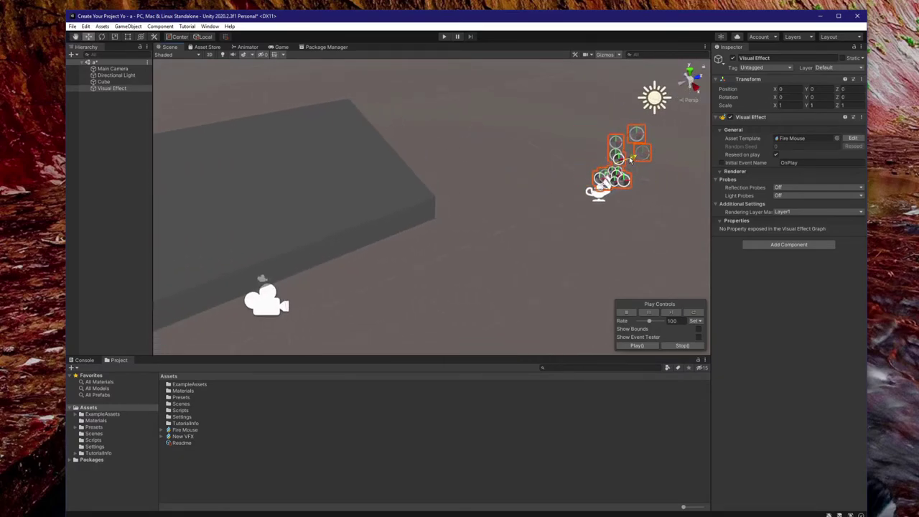
drag(610, 172, 353, 241)
right_drag(353, 241, 435, 199)
drag(391, 260, 404, 91)
right_drag(404, 91, 479, 146)
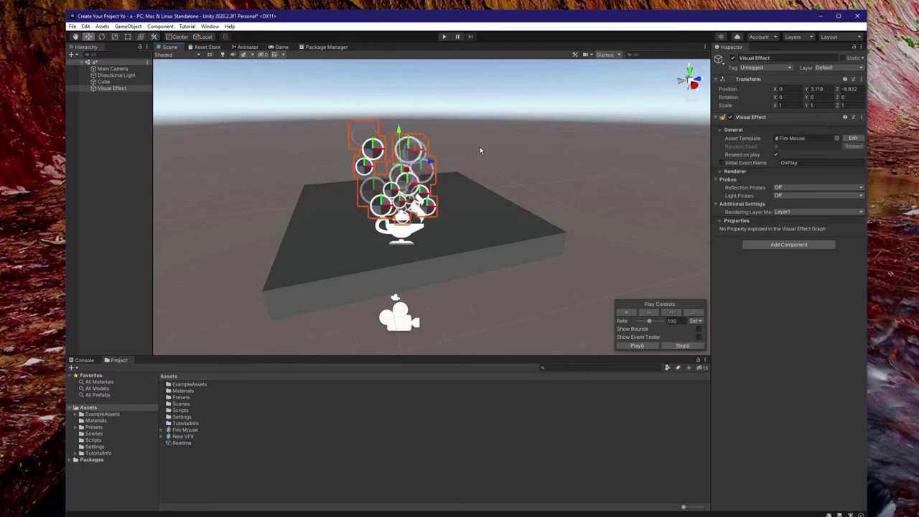
- Save the scene in the Assets folder under the name "Flaming Mouse"
click(73, 26)
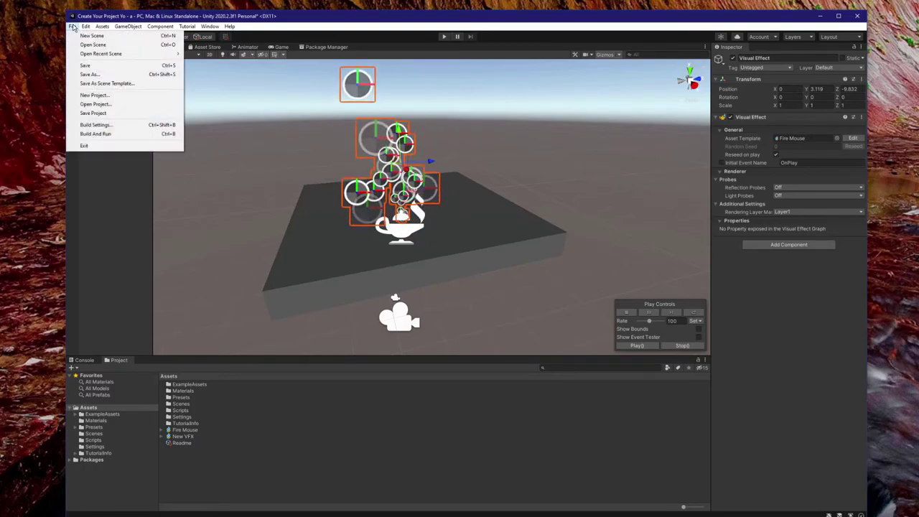
click(89, 74)
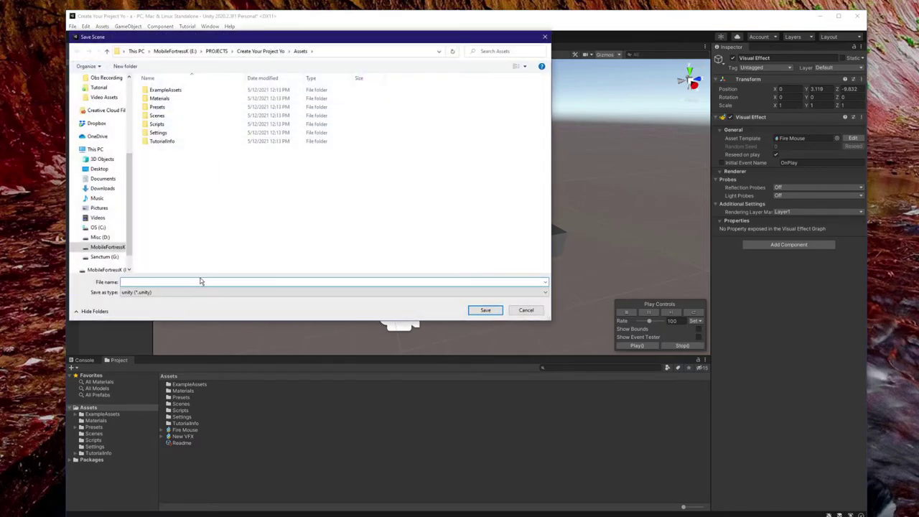
click(200, 280)
key(Return)
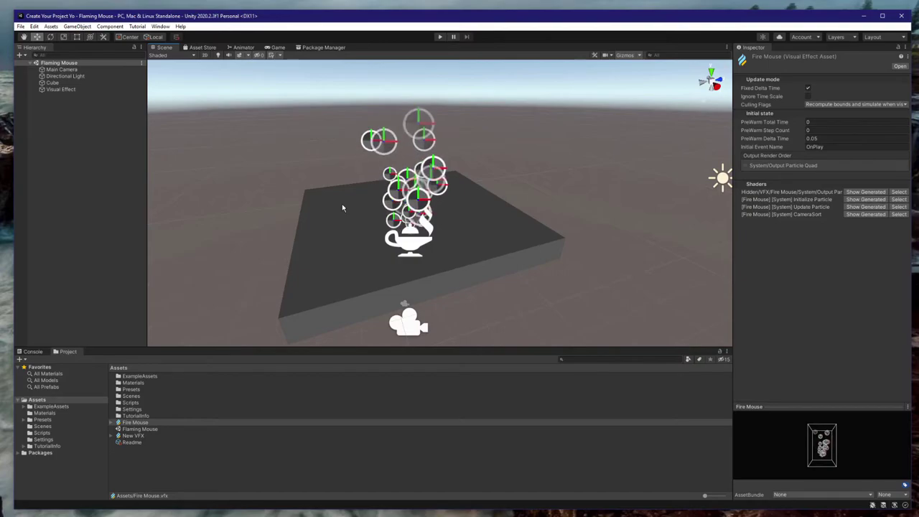
- Open the Fire Mouse graph for editing and dock its window beside the Inspector
double_click(135, 423)
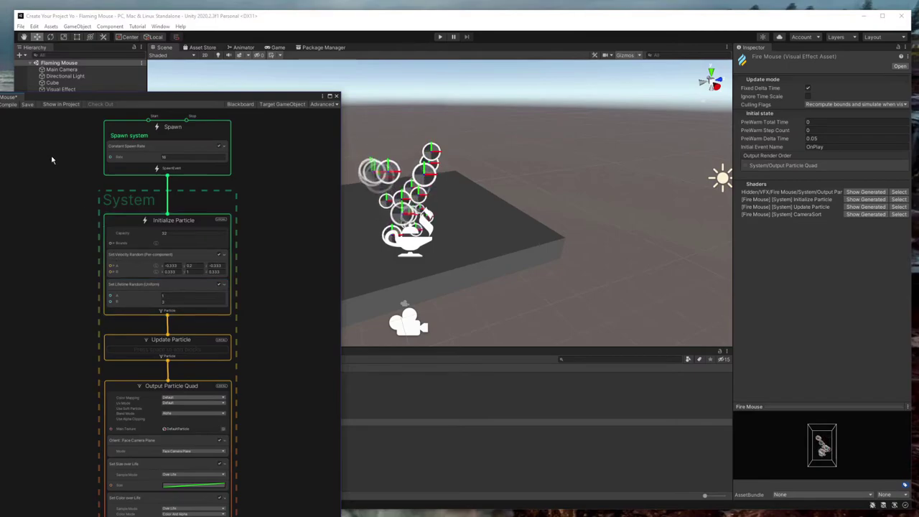
drag(7, 98, 515, 155)
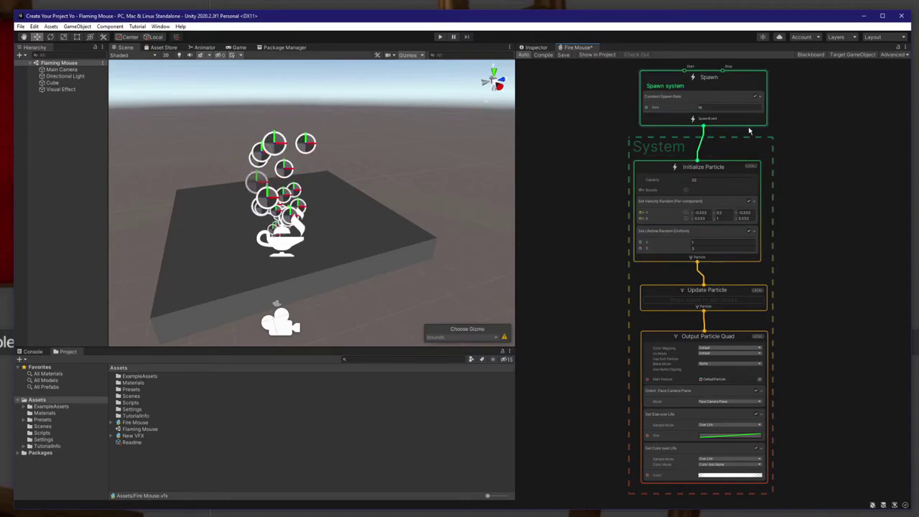
- Set the constant spawn rate to 1000 and the Initialize Particle capacity to 1000
click(700, 107)
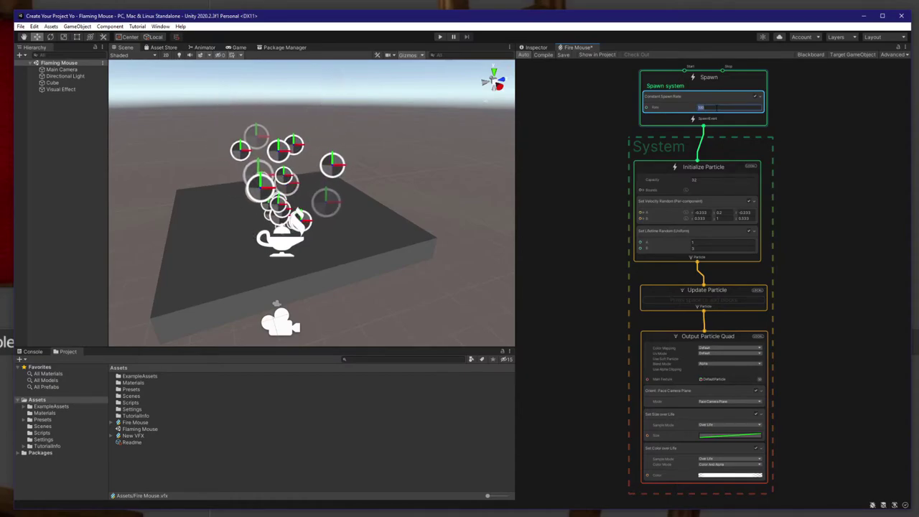
text(1000)
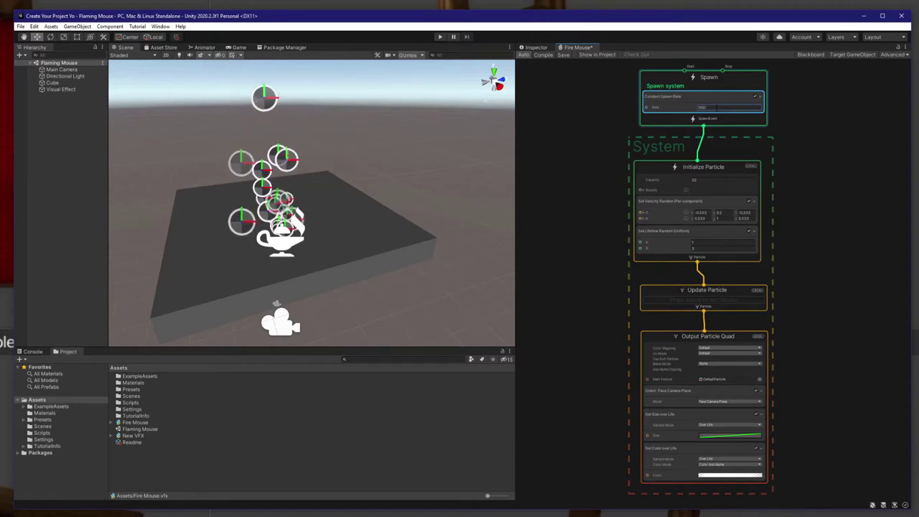
click(710, 180)
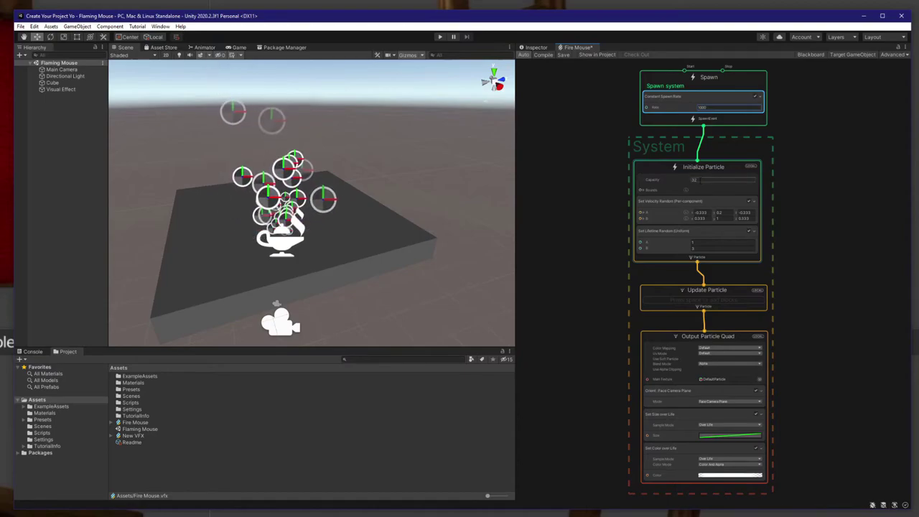
text(1000)
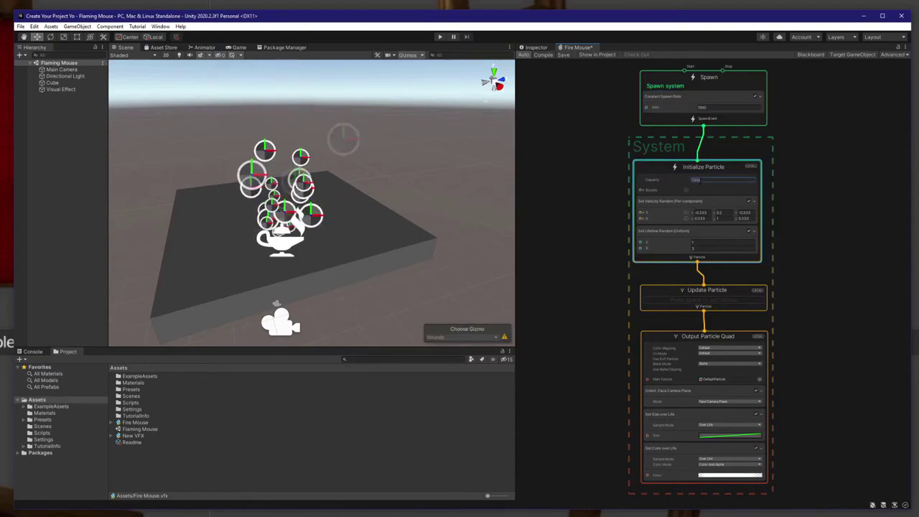
key(Return)
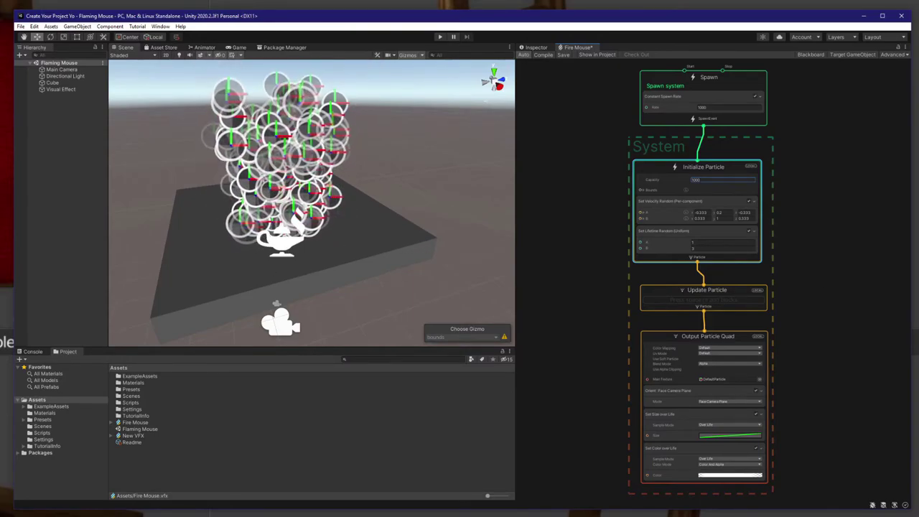
click(872, 244)
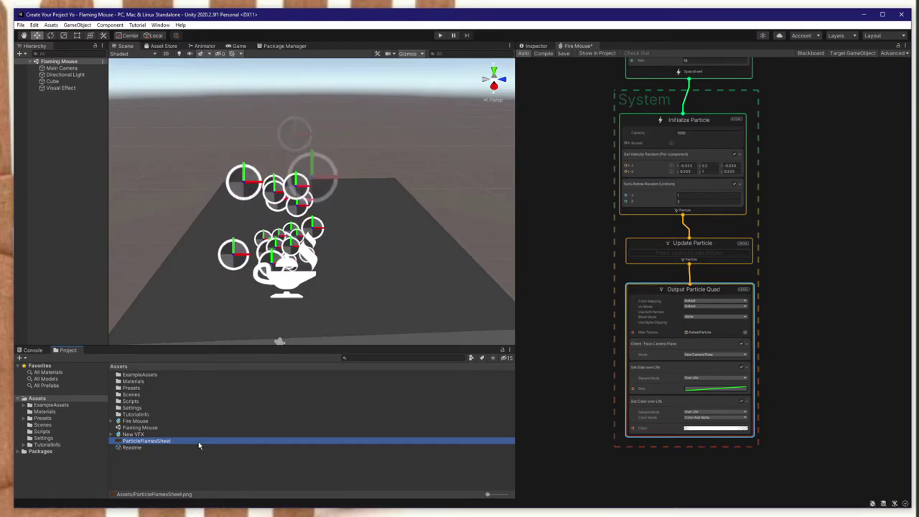
- Use ParticleFlamesSheet as the Output Particle Quad's main texture and set its UV mode to Flipbook Blend
drag(153, 443, 712, 334)
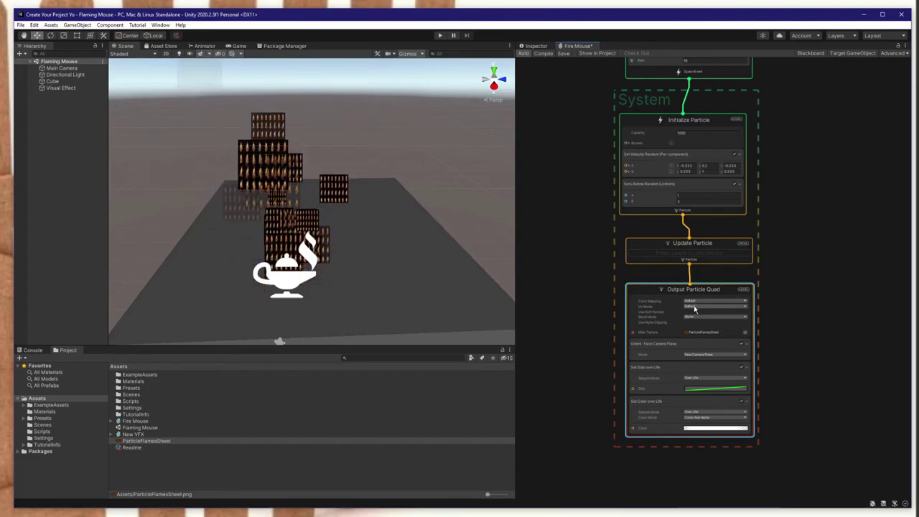
click(694, 307)
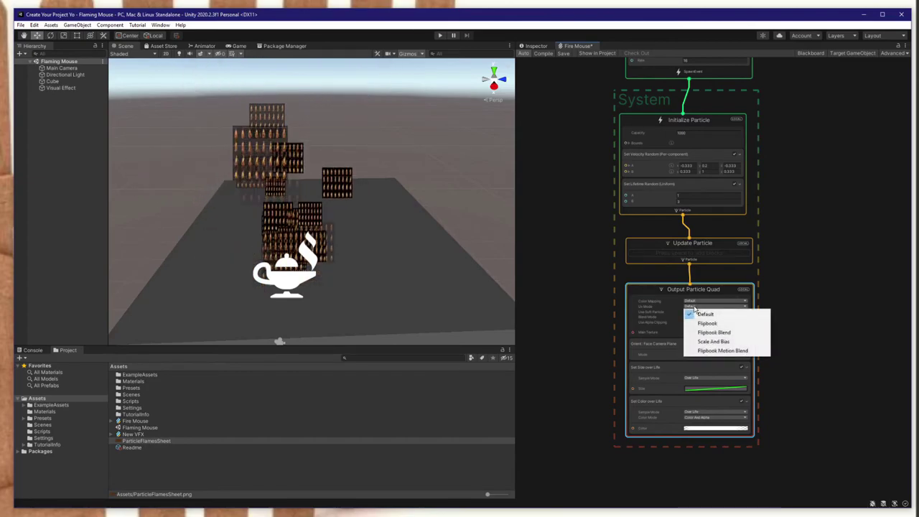
click(718, 332)
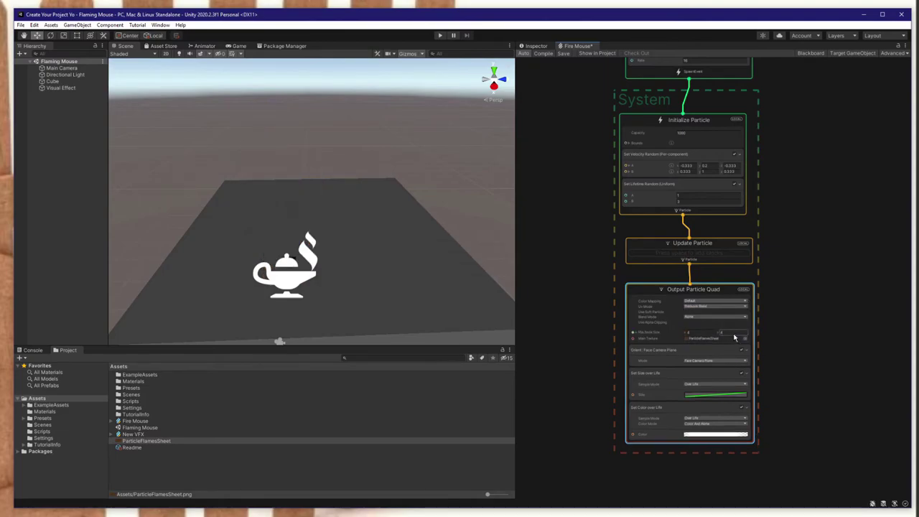
- Set the Output Particle Quad's flip book size to 8 by 4, matching the frame grid of ParticleFlamesSheet
click(717, 333)
text(4)
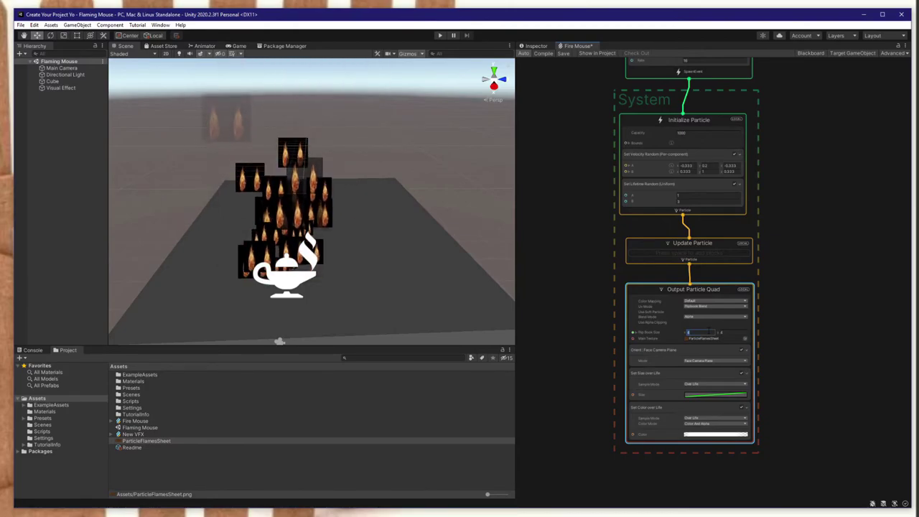
click(152, 442)
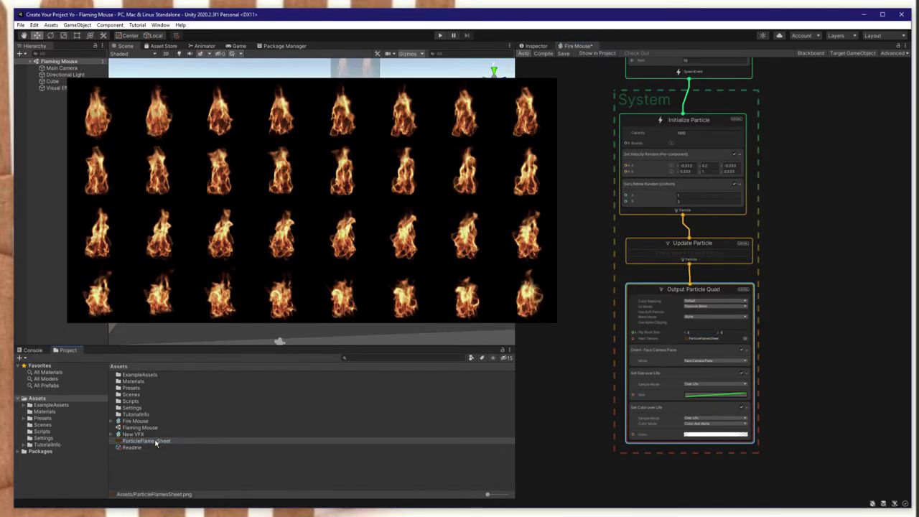
click(700, 331)
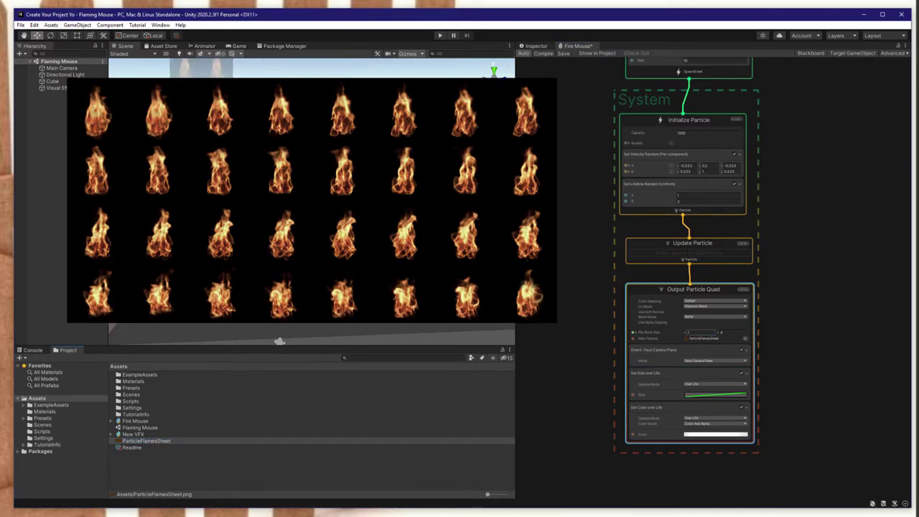
text(8)
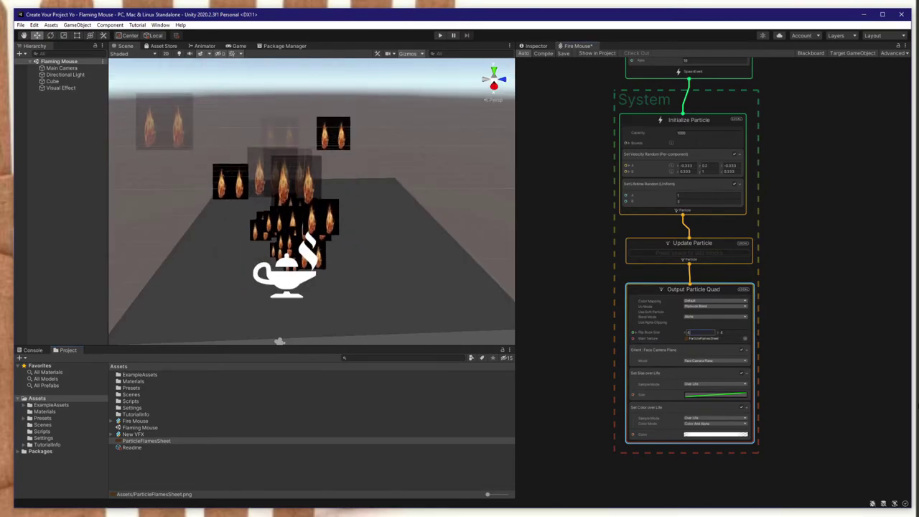
- Complete the flip book size entry and set the Output Particle Quad's blend mode to Additive
key(Tab)
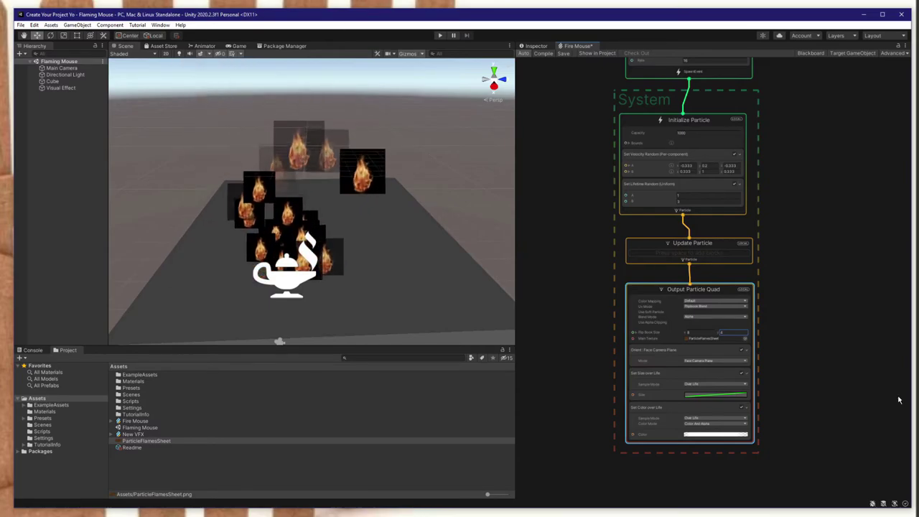
click(703, 317)
click(700, 322)
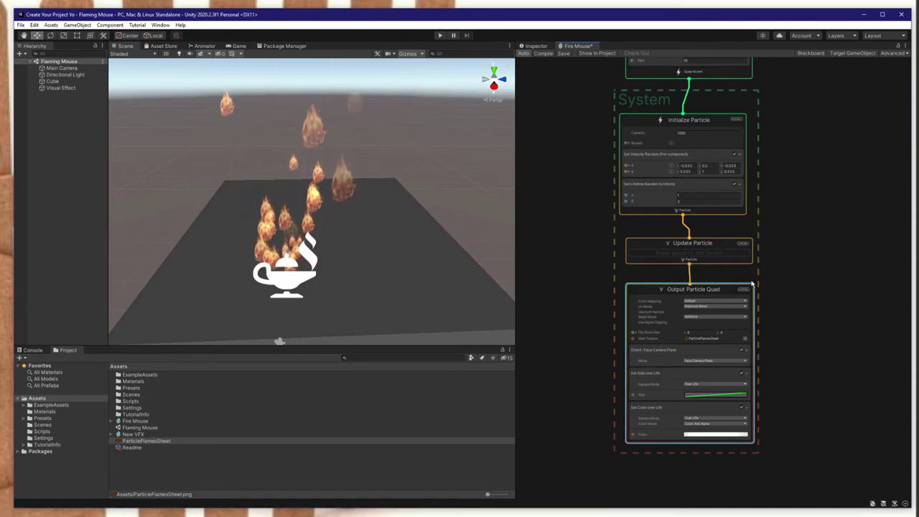
- Add a Flipbook Player block to Update Particle and set its frame rate to 16
click(687, 244)
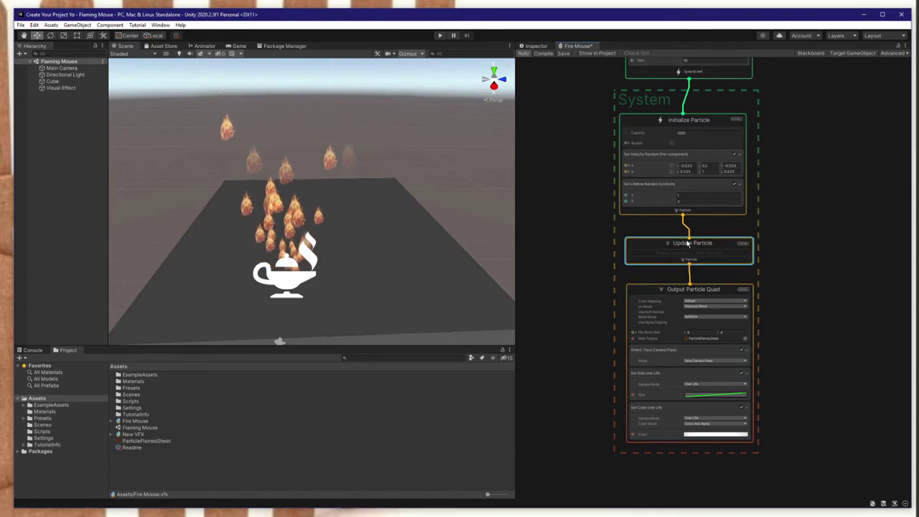
key(space)
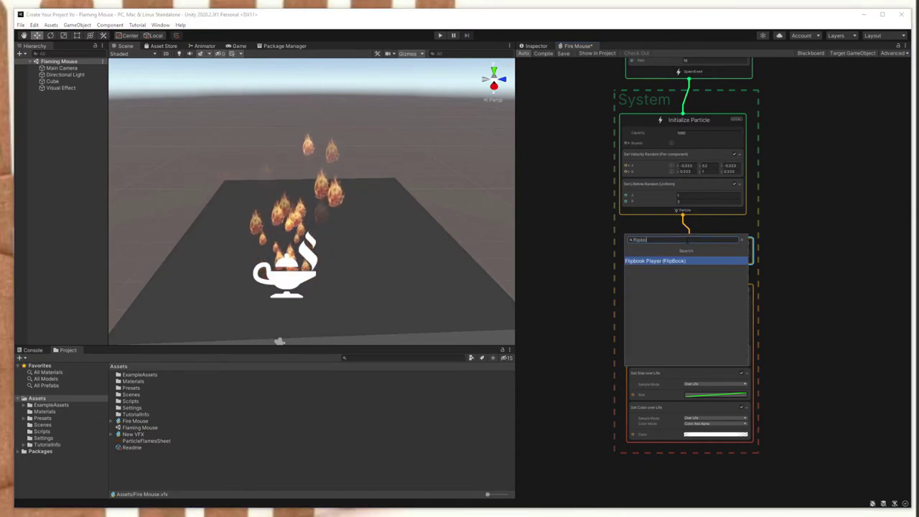
text(flipbo)
key(Return)
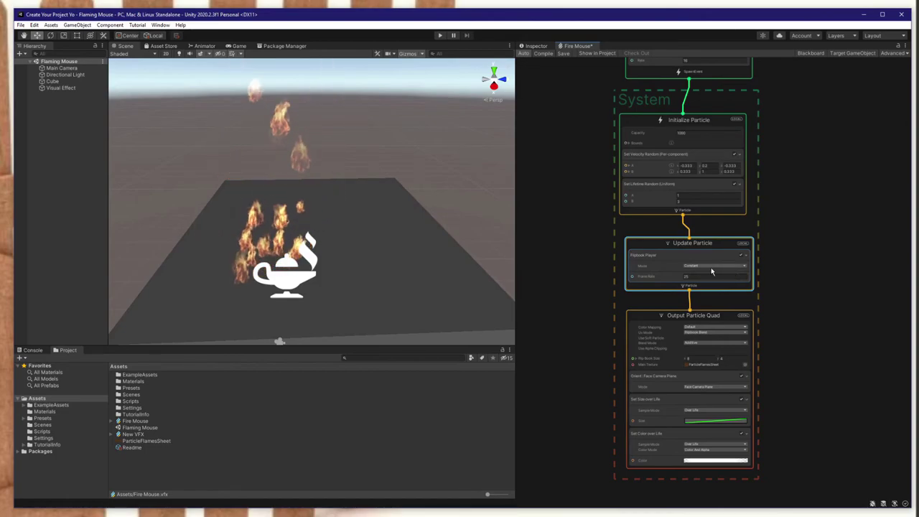
click(712, 277)
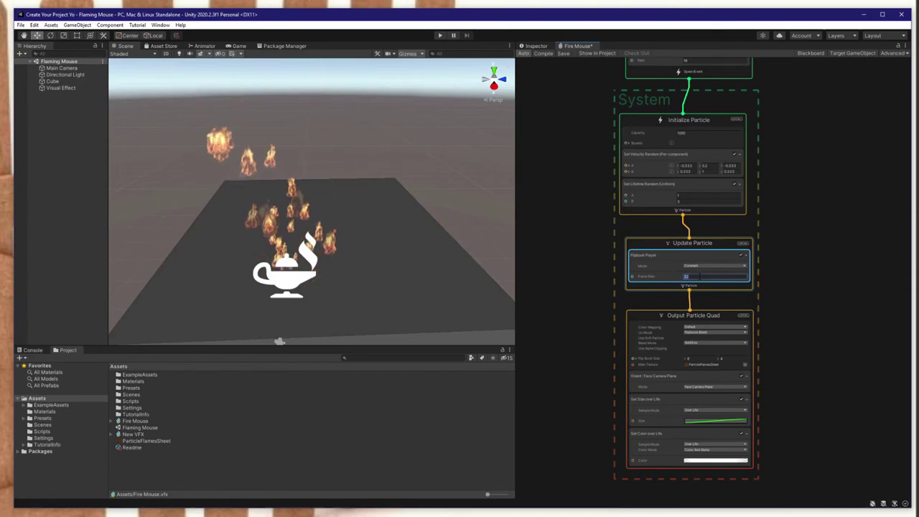
text(6)
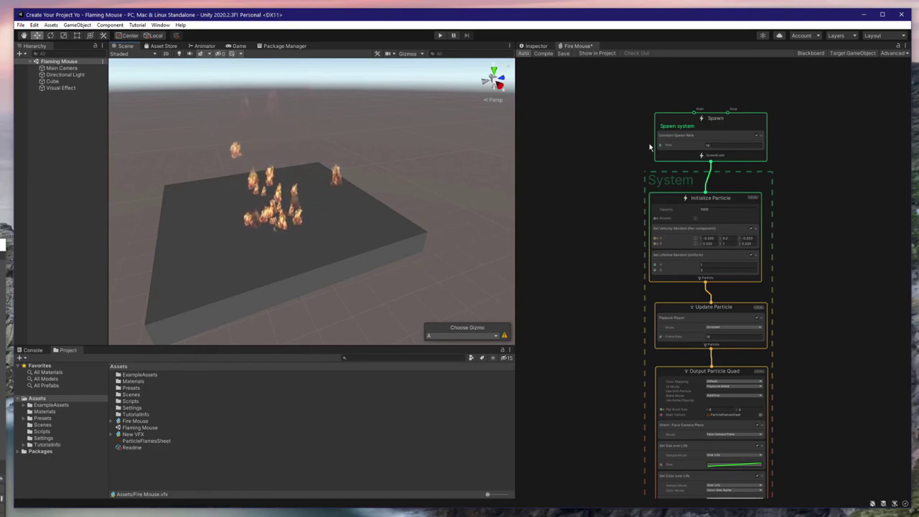
- In the Set Velocity Random block, set the Y velocity of A and B to 0 and A's Z velocity to 0
click(726, 238)
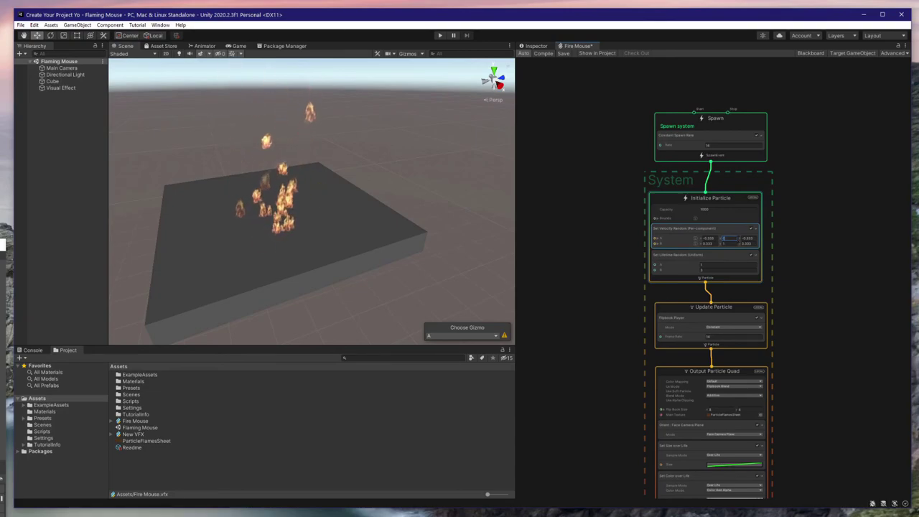
key(Tab)
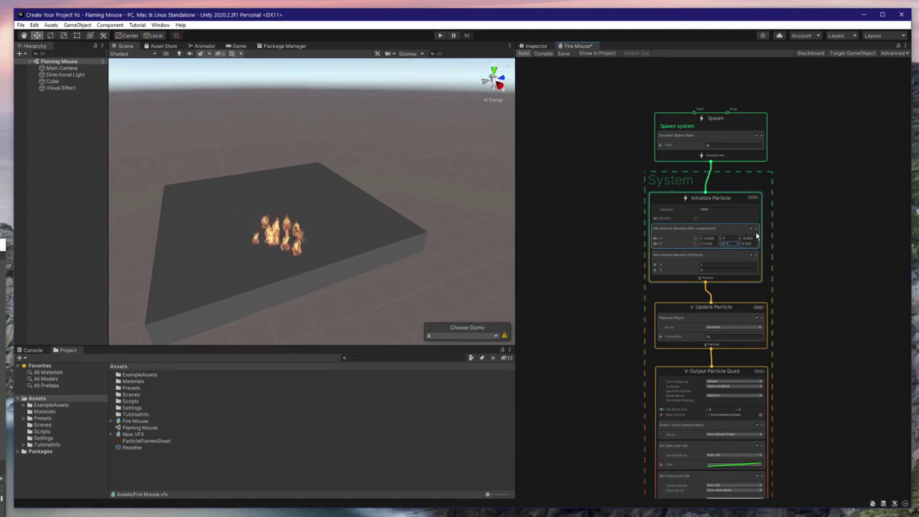
key(Tab)
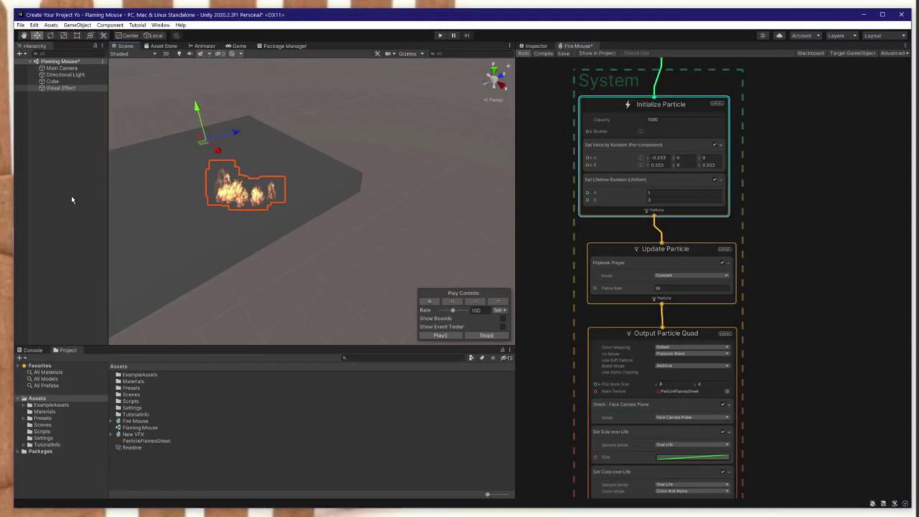
- Shift the Visual Effect object along its Z axis over the slab and switch the particle system's space to World
click(71, 89)
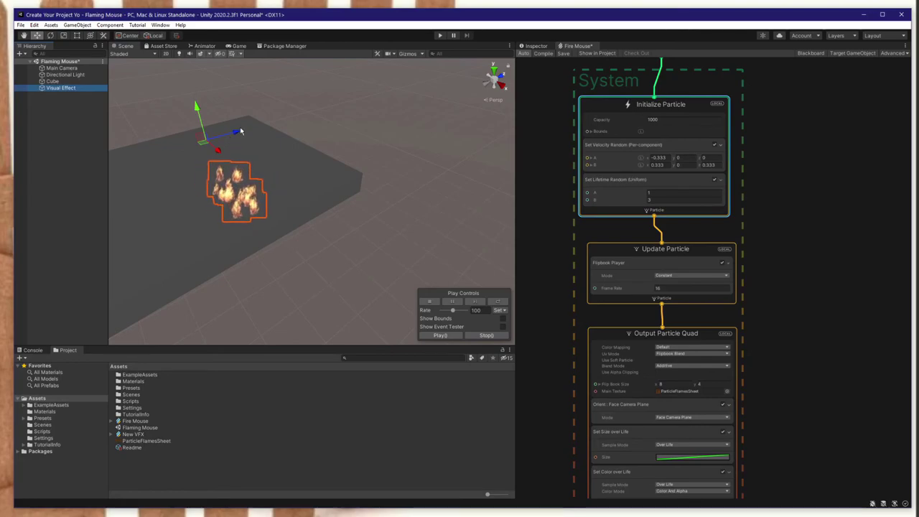
drag(236, 134, 275, 141)
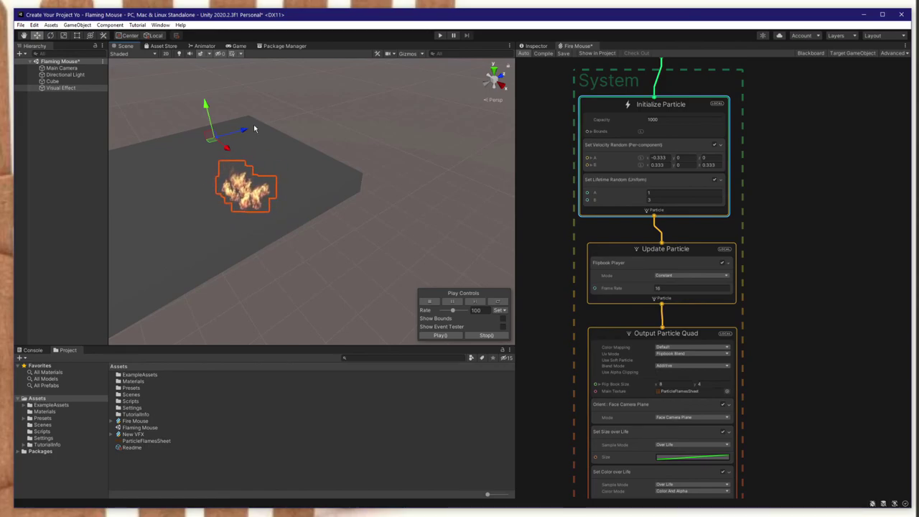
click(717, 104)
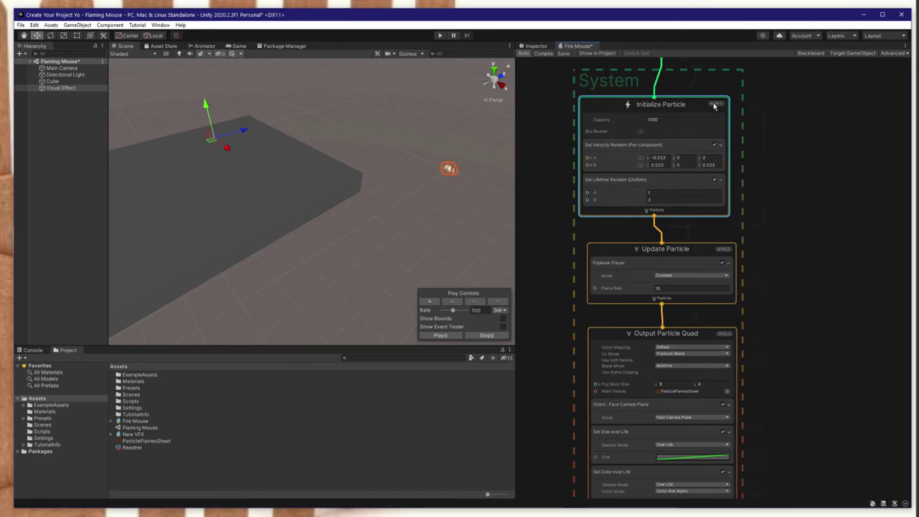
- Add a Set Position attribute block to the Initialize Particle context
scroll(714, 106, down, 2)
scroll(675, 120, up, 2)
key(space)
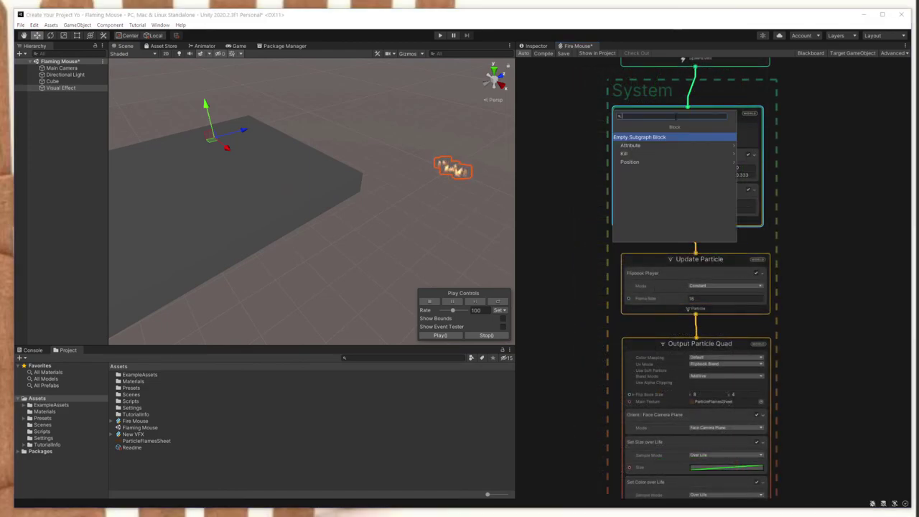
text(set)
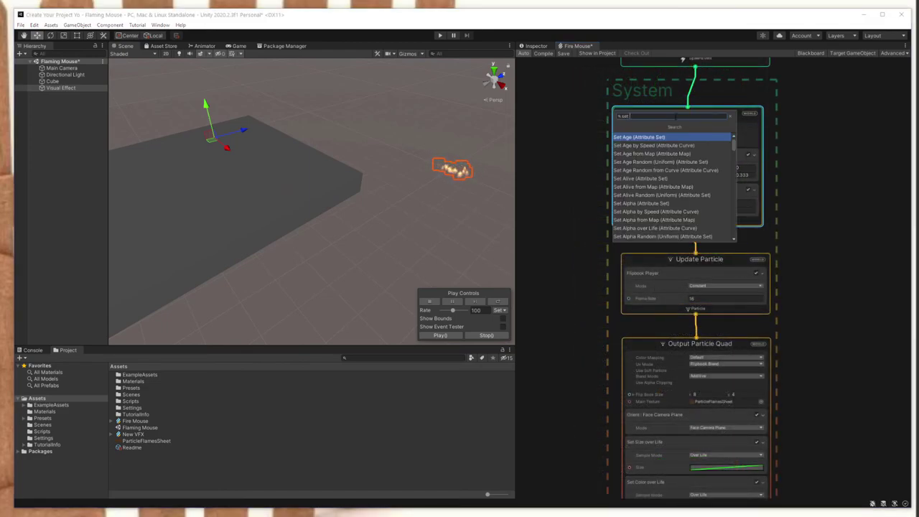
text( position)
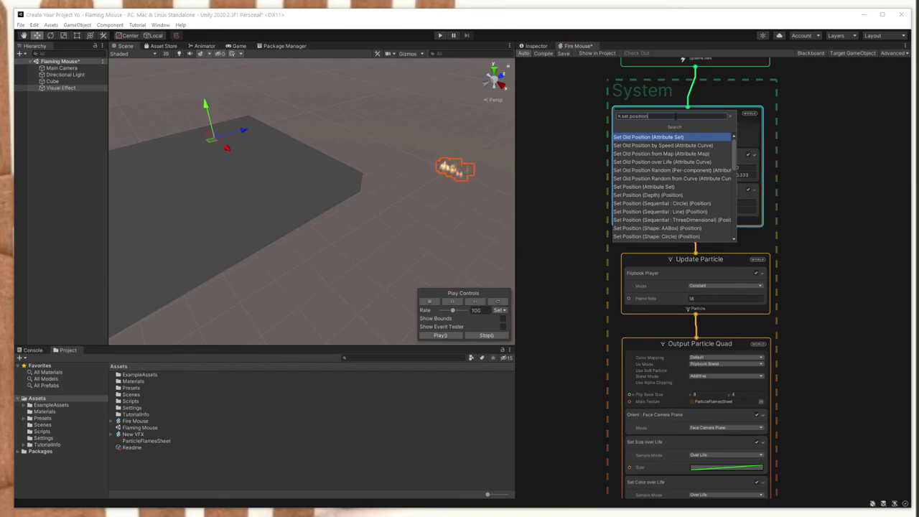
click(664, 188)
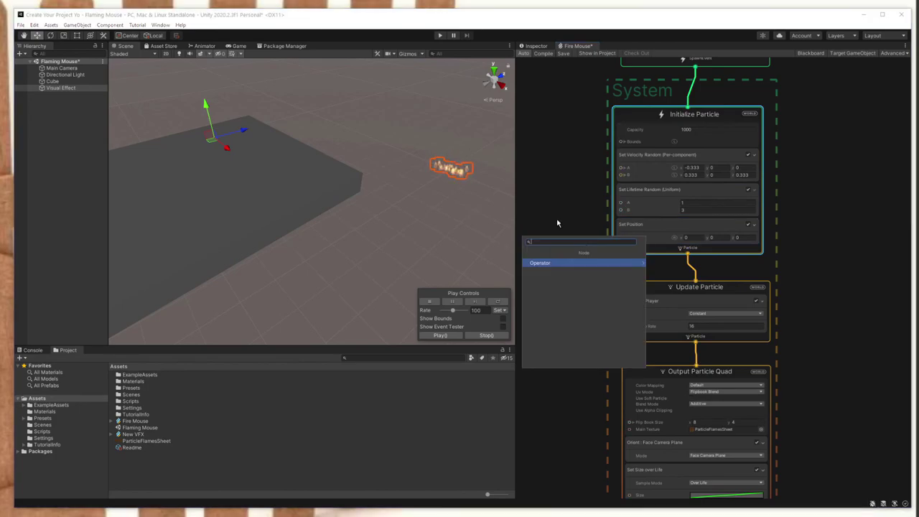
- Create a Vector3 node in the empty graph area beside the Initialize Particle context
middle_drag(555, 221, 660, 205)
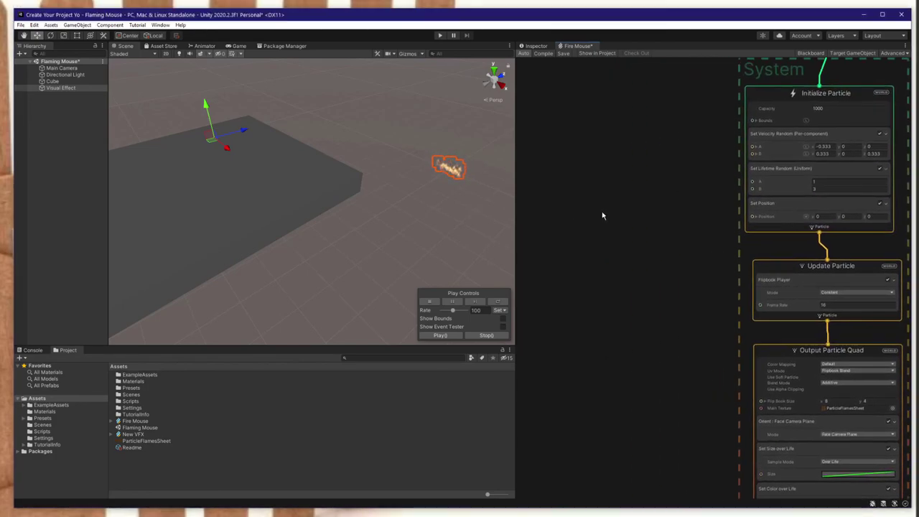
key(space)
text(vector3)
key(Down)
key(Return)
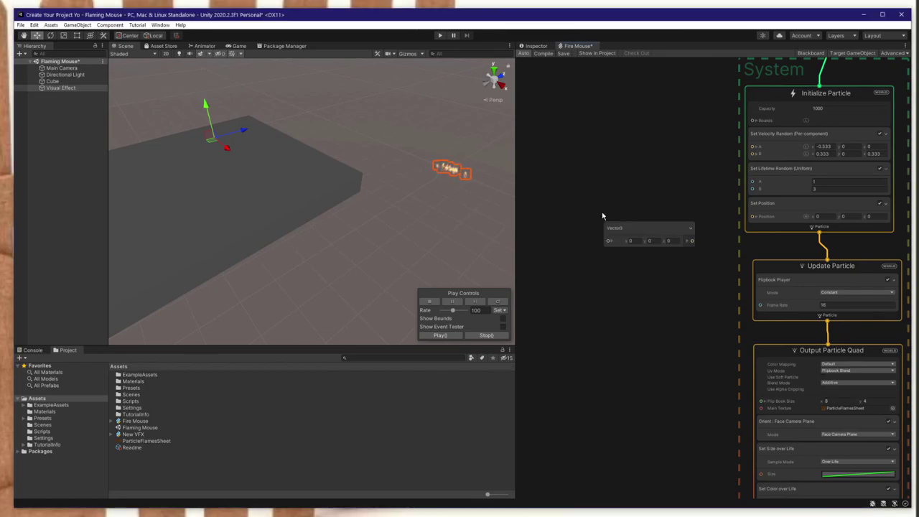
drag(657, 229, 580, 199)
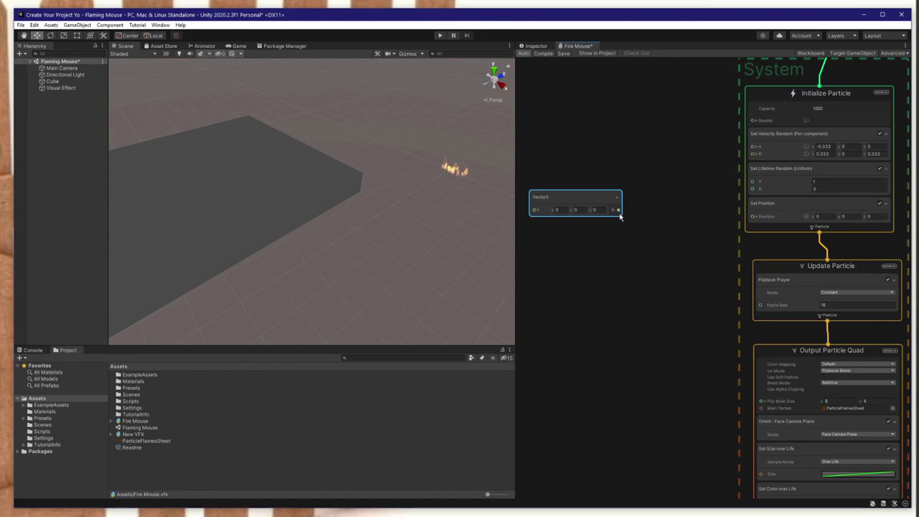
- Create a Change Space node fed by the Vector3 node's output
drag(647, 211, 646, 210)
text(cyl)
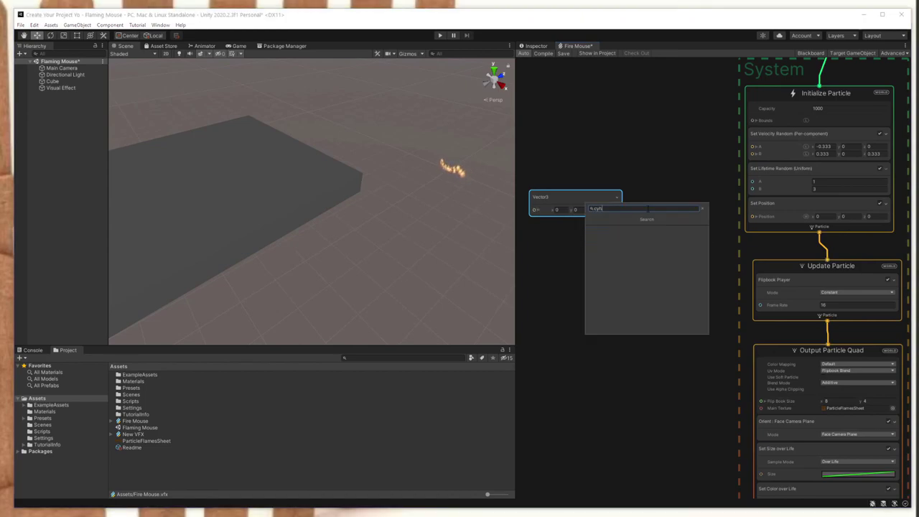
key(BackSpace)
key(BackSpace)
key(BackSpace)
text(chang)
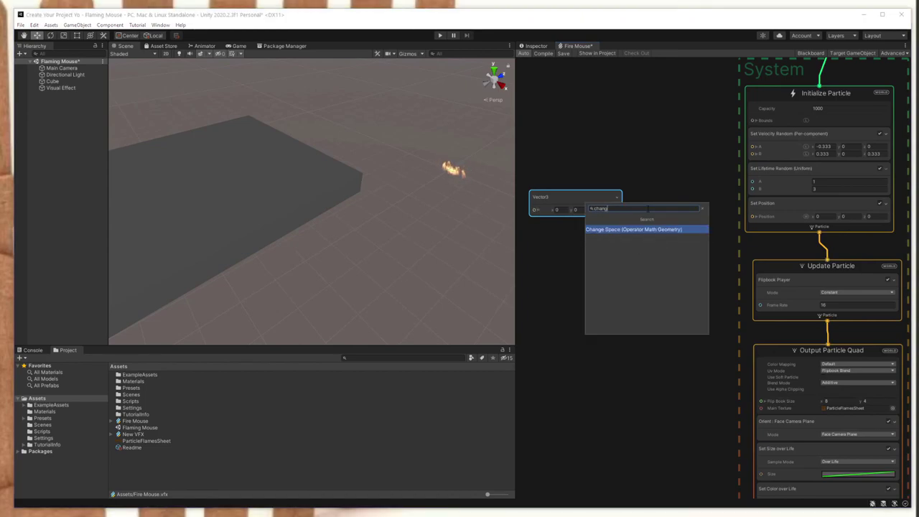
key(Return)
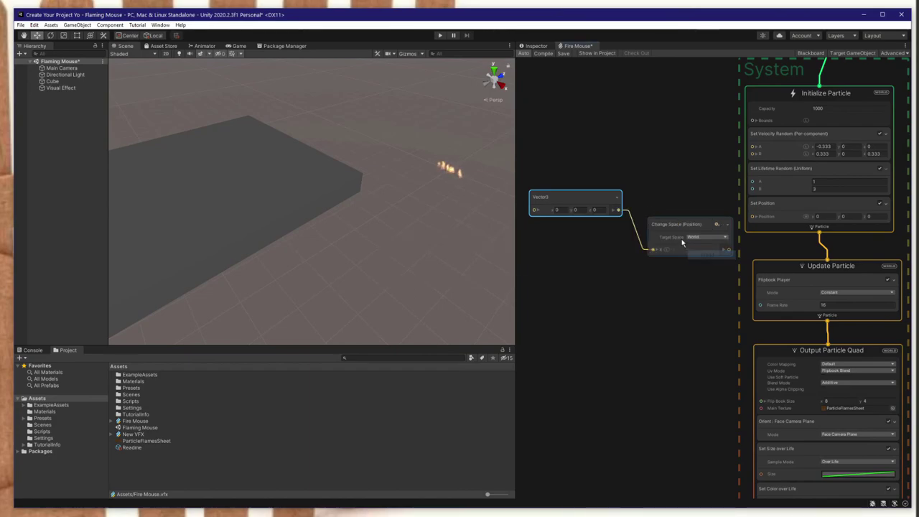
- Arrange the Vector3 and Change Space nodes and connect Change Space's output to the Set Position block's Position input
drag(676, 224, 653, 180)
drag(583, 204, 583, 202)
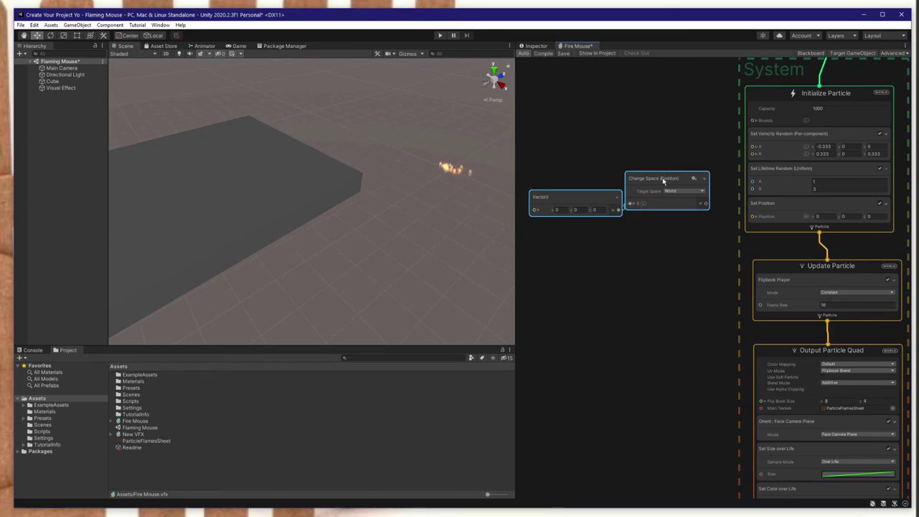
drag(663, 182, 641, 184)
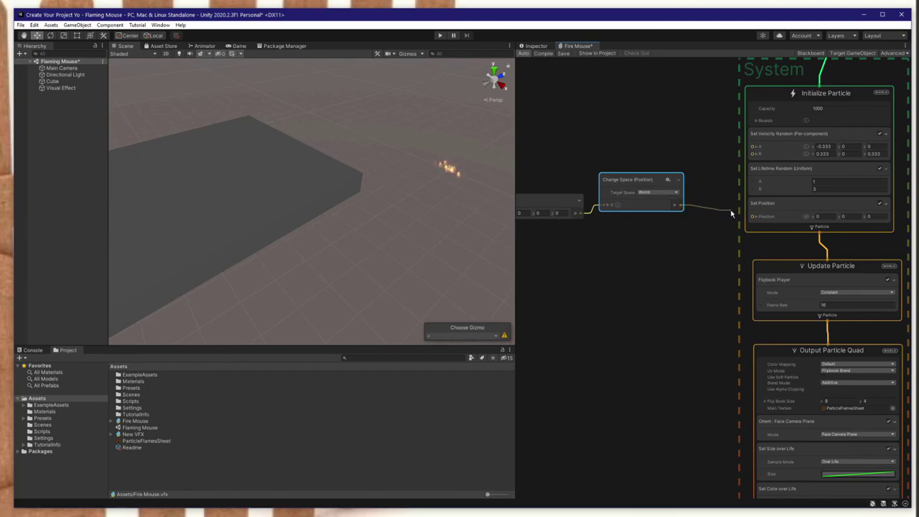
drag(731, 213, 752, 216)
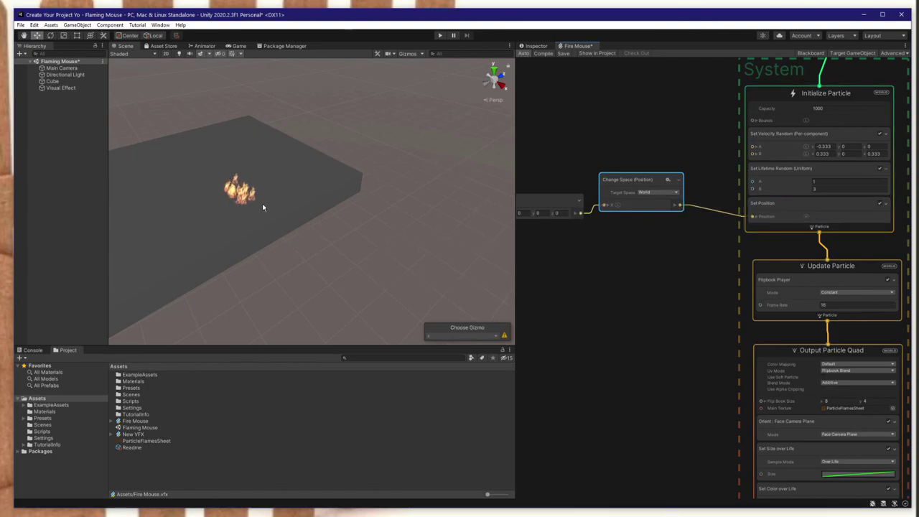
- Select the Visual Effect object and move it around above the slab to test the world-space flame trail
click(91, 82)
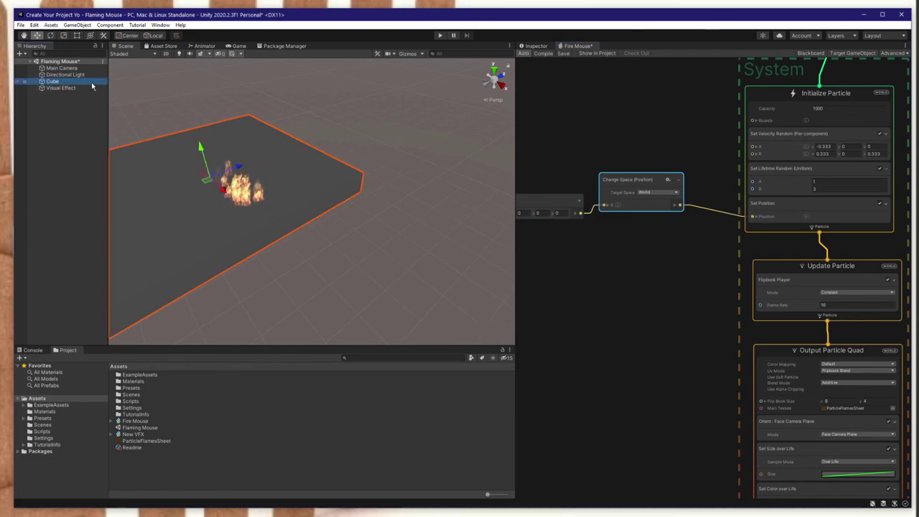
drag(223, 175, 106, 104)
click(63, 87)
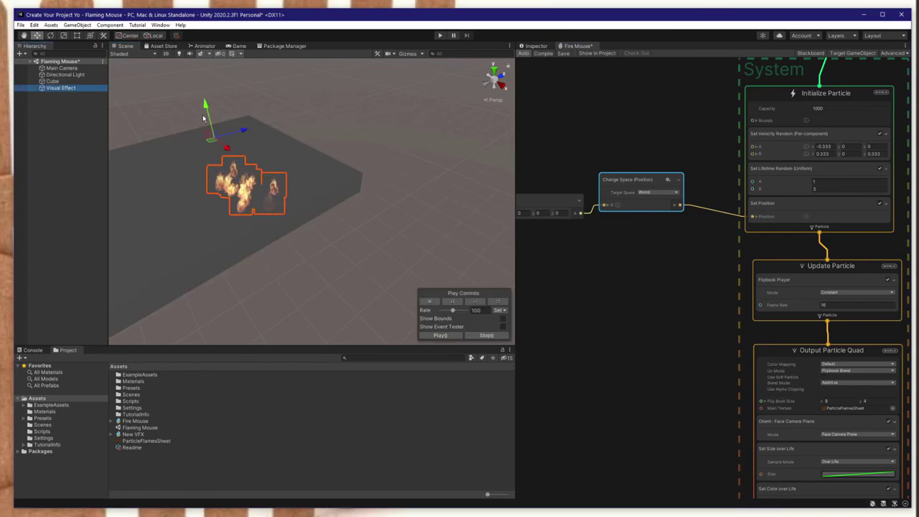
mouse_move(274, 126)
mouse_down()
mouse_move(466, 79)
mouse_move(237, 152)
mouse_move(208, 132)
mouse_move(203, 37)
mouse_move(240, 83)
mouse_move(249, 124)
mouse_move(275, 140)
mouse_up()
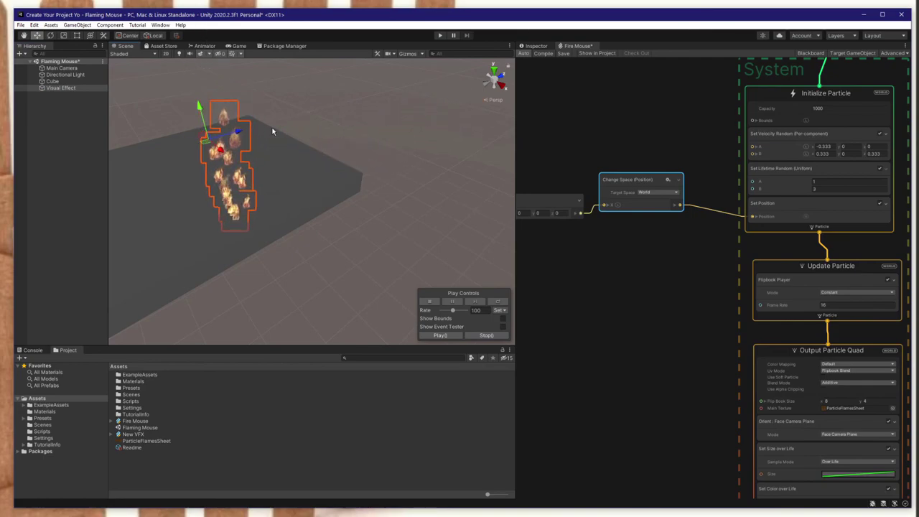